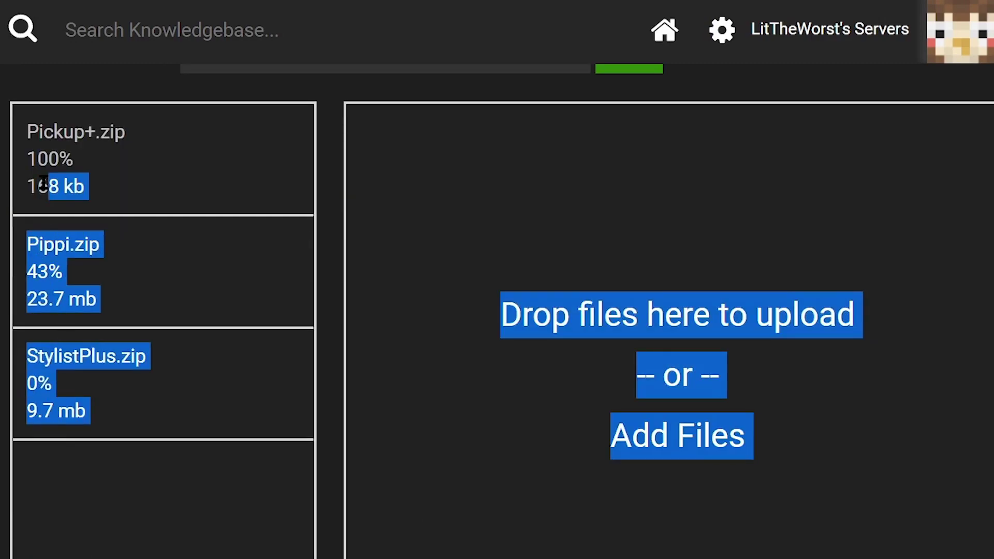
Step: Clear the accidental text highlight and confirm connecting to the server
{"action": "left_click", "coordinate": [68, 265]}
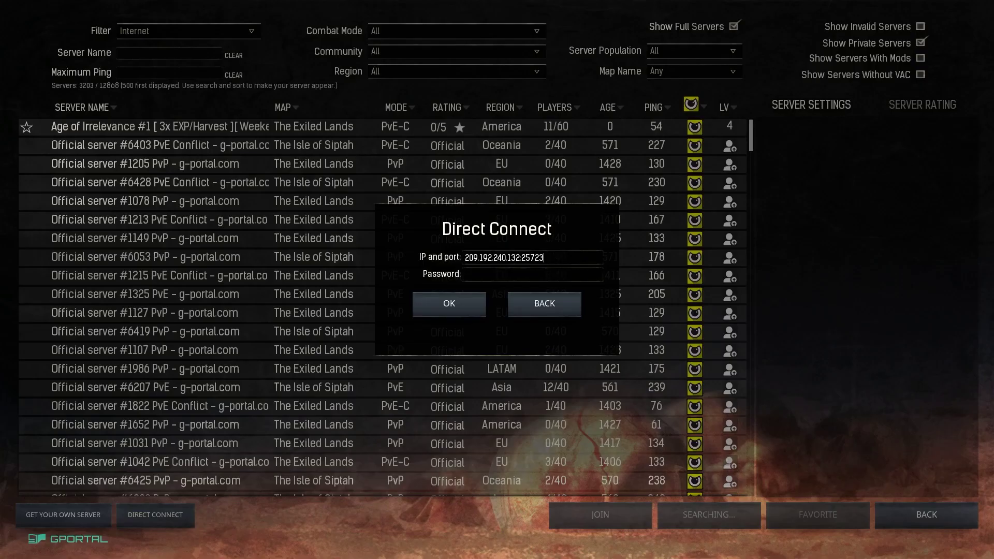
{"action": "left_click", "coordinate": [458, 303]}
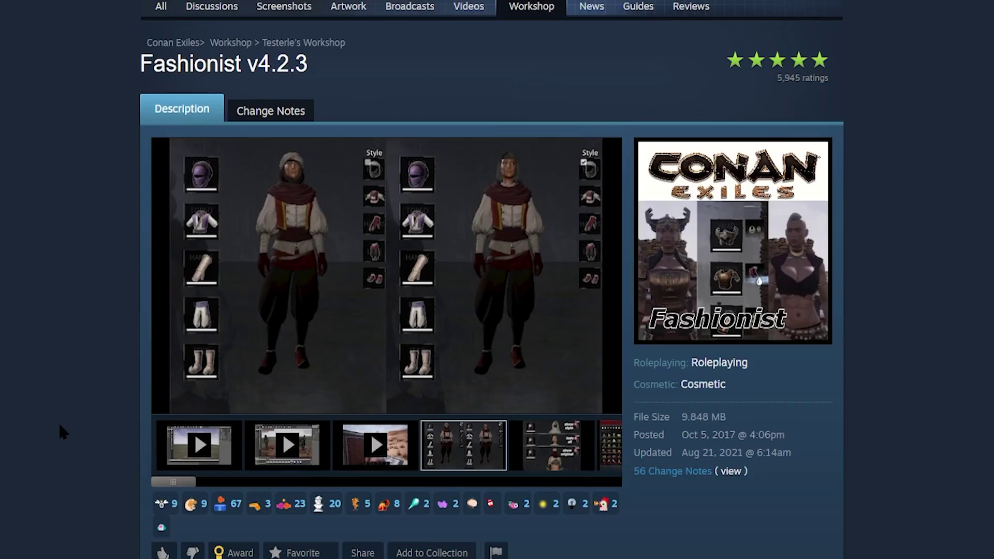
Step: Browse the Conan Exiles Workshop mod listing, clearing an accidental text highlight
{"action": "scroll", "coordinate": [61, 432], "scroll_direction": "down", "scroll_amount": 7}
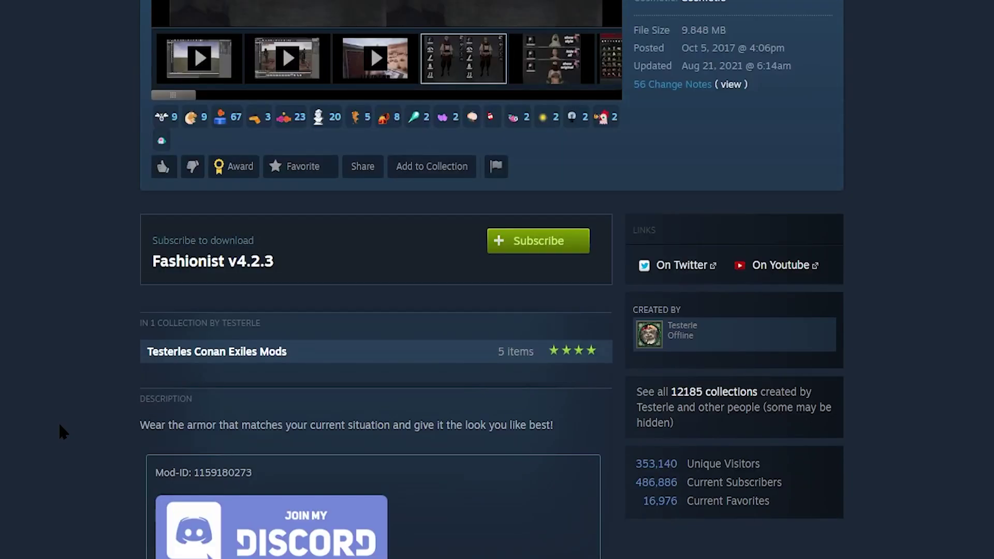
{"action": "scroll", "coordinate": [665, 228], "scroll_direction": "up", "scroll_amount": 3}
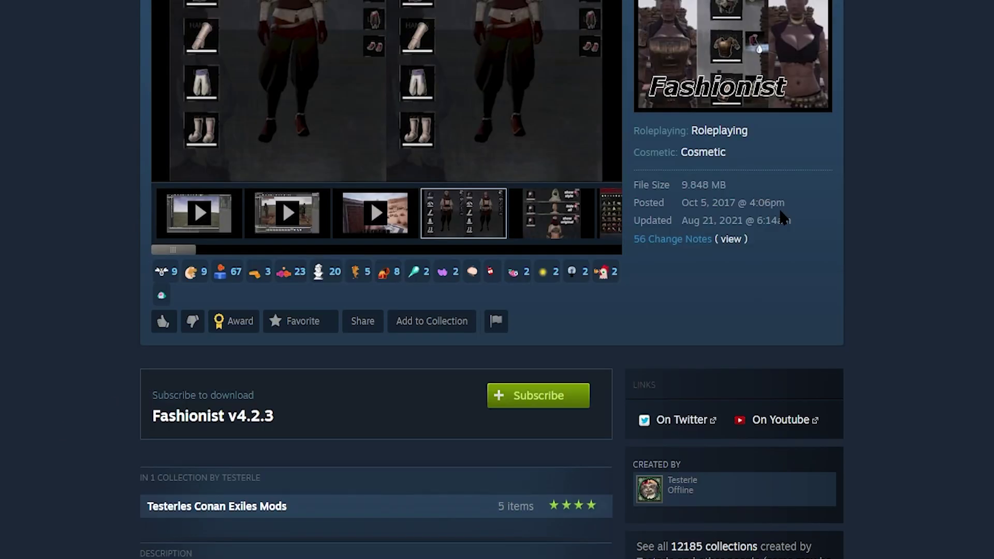
{"action": "left_click_drag", "start_coordinate": [799, 220], "coordinate": [673, 240]}
{"action": "left_click", "coordinate": [624, 220]}
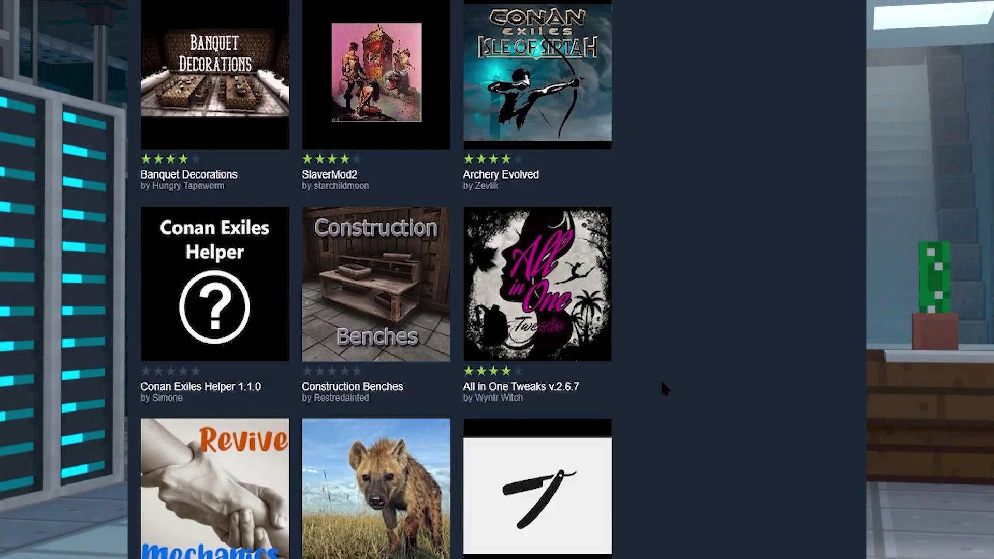
{"action": "scroll", "coordinate": [659, 386], "scroll_direction": "down", "scroll_amount": 8}
{"action": "scroll", "coordinate": [660, 386], "scroll_direction": "down", "scroll_amount": 3}
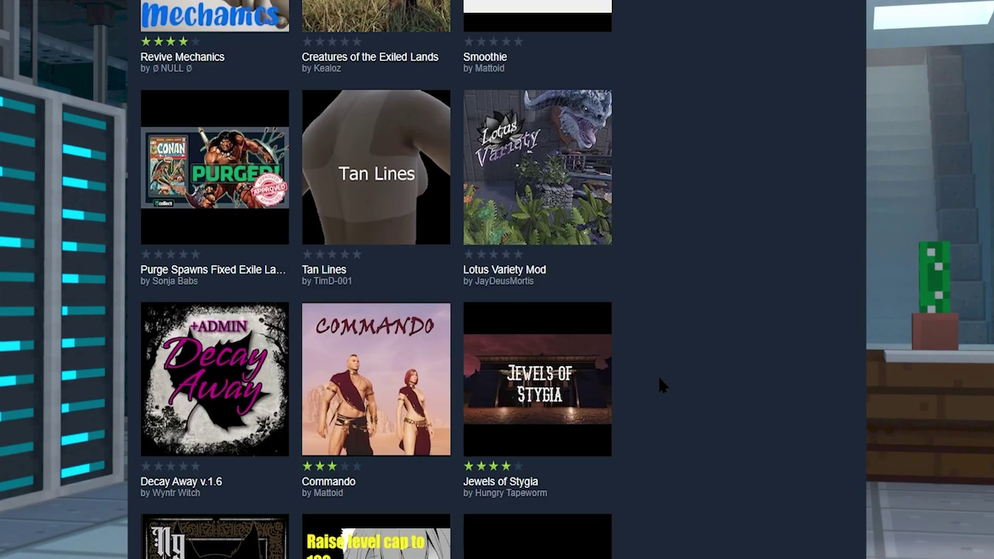
{"action": "scroll", "coordinate": [660, 379], "scroll_direction": "down", "scroll_amount": 2}
{"action": "scroll", "coordinate": [660, 379], "scroll_direction": "down", "scroll_amount": 2}
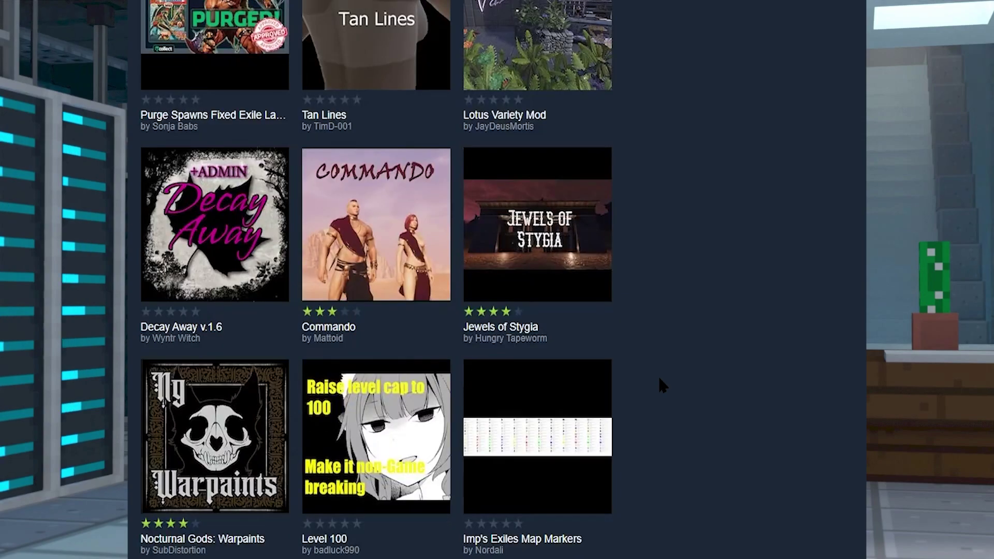
{"action": "scroll", "coordinate": [660, 380], "scroll_direction": "up", "scroll_amount": 6}
{"action": "scroll", "coordinate": [652, 381], "scroll_direction": "up", "scroll_amount": 20}
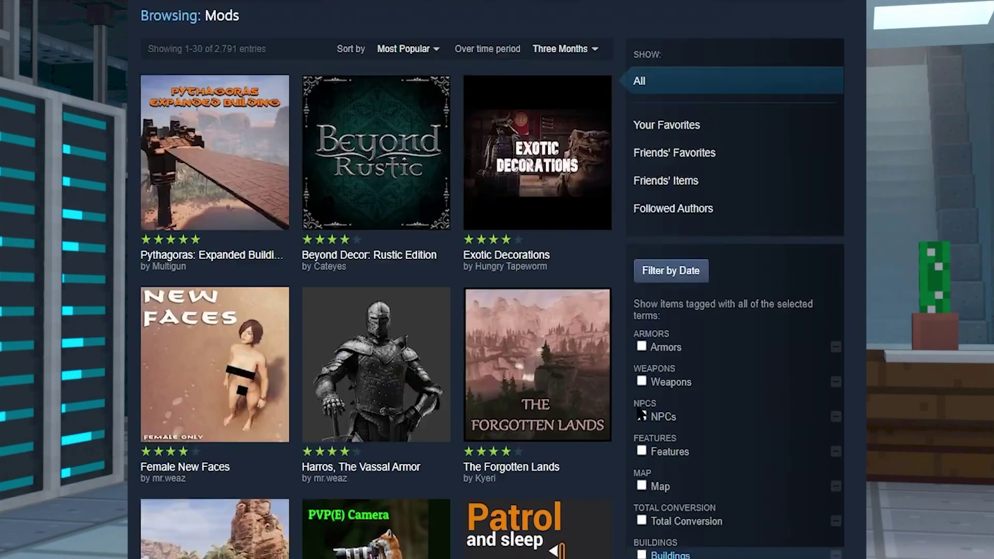
Step: Sort the Workshop mods by Most Subscribed and open the Pickup+ mod page
{"action": "left_click", "coordinate": [393, 282]}
{"action": "left_click", "coordinate": [394, 283]}
{"action": "left_click", "coordinate": [399, 281]}
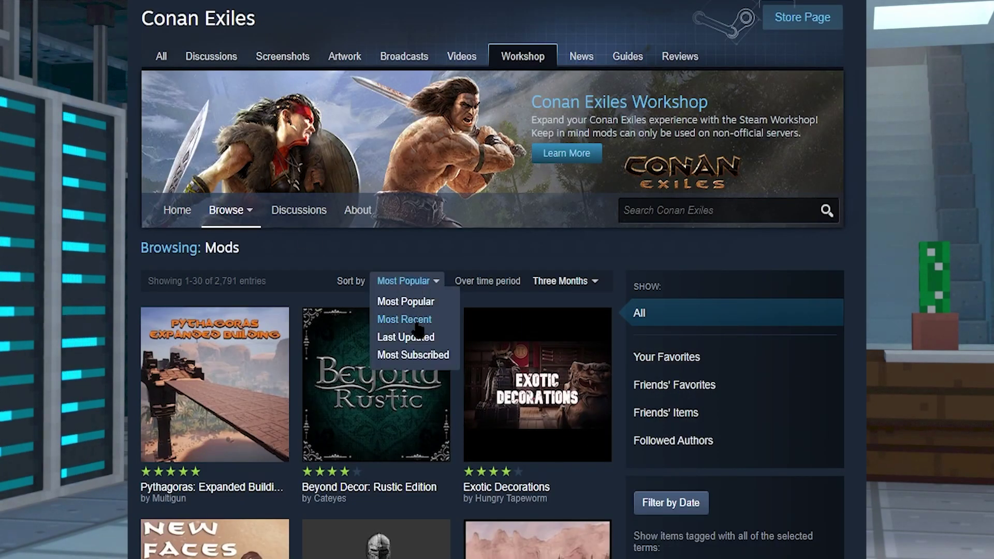
{"action": "left_click", "coordinate": [433, 355]}
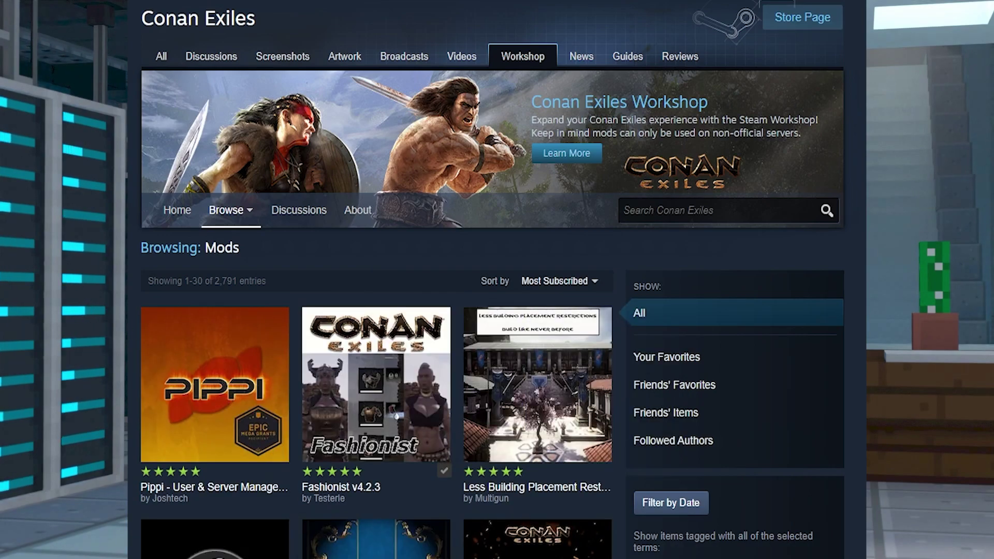
{"action": "scroll", "coordinate": [433, 352], "scroll_direction": "down", "scroll_amount": 3}
{"action": "left_click", "coordinate": [214, 440]}
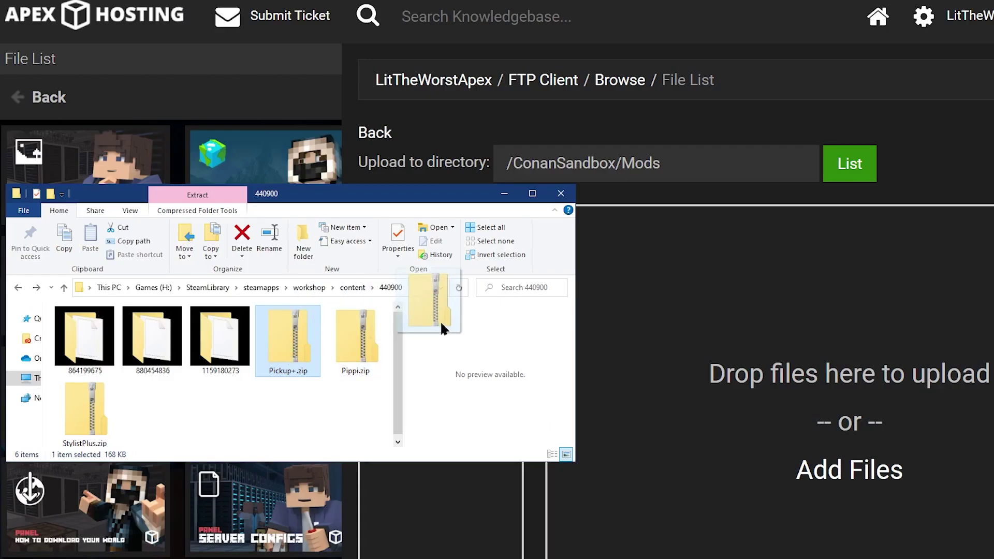
Step: Drag Pickup+.zip from the 440900 folder into the /ConanSandbox/Mods upload area
{"action": "left_click_drag", "start_coordinate": [440, 321], "coordinate": [766, 284]}
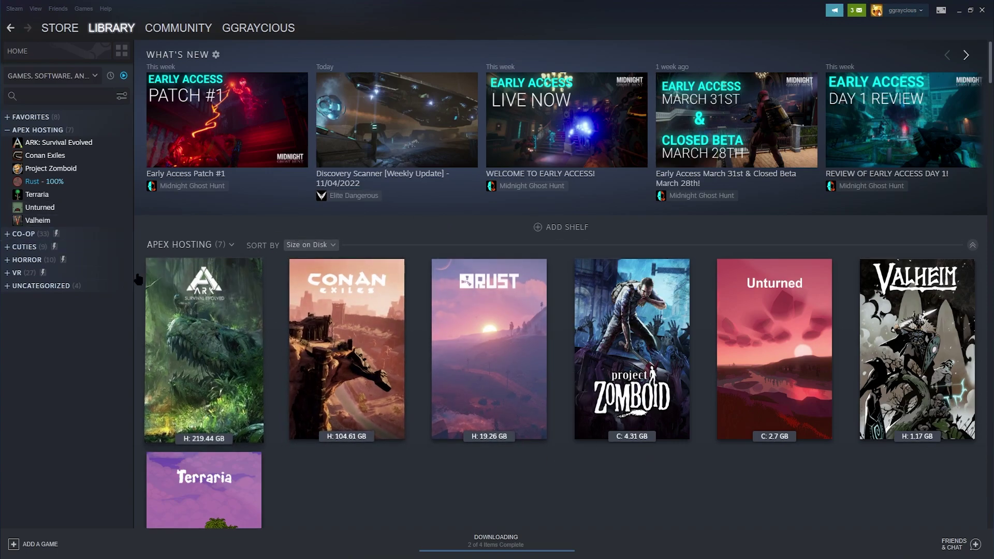
Step: Open Conan Exiles from the Library and browse its Workshop mods
{"action": "left_click", "coordinate": [74, 156]}
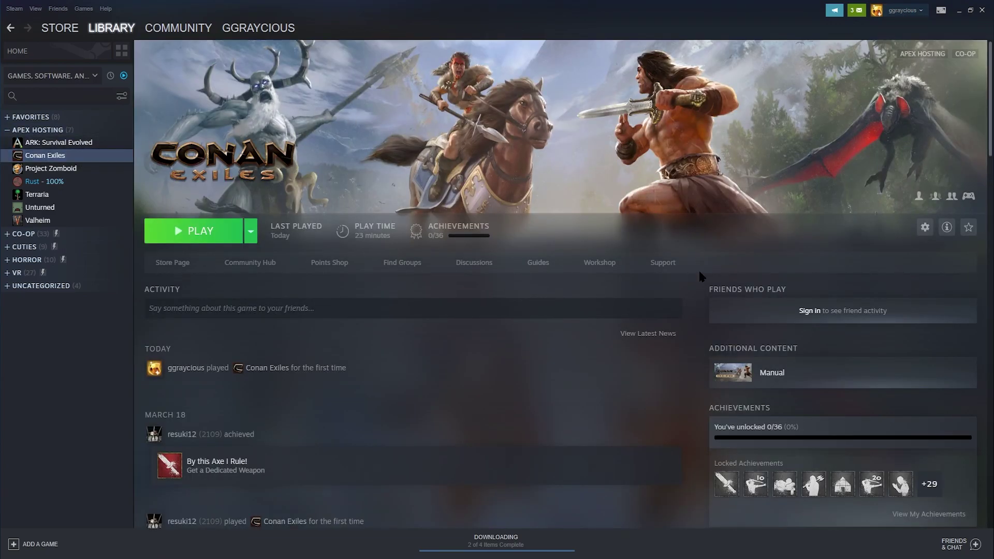
{"action": "left_click", "coordinate": [600, 263]}
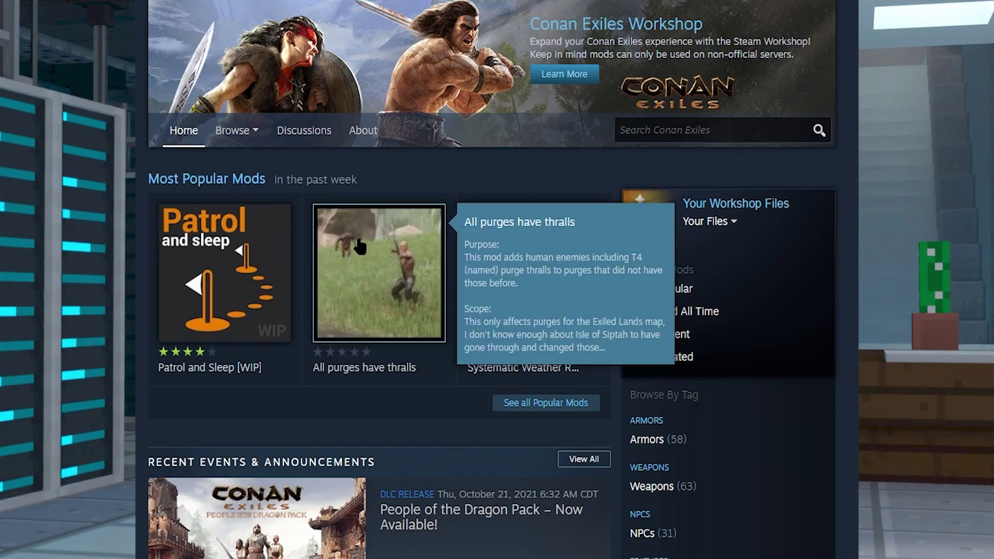
{"action": "scroll", "coordinate": [510, 359], "scroll_direction": "down", "scroll_amount": 10}
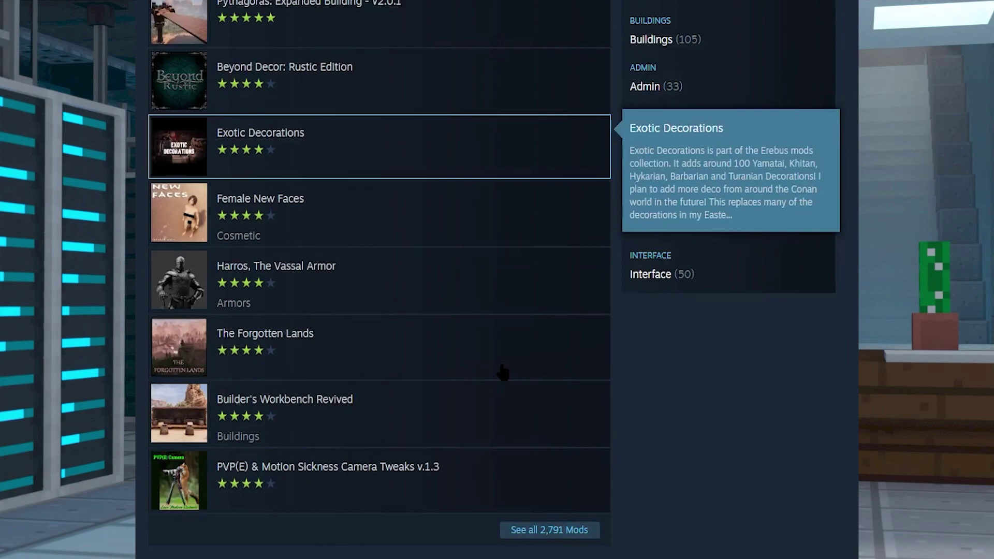
{"action": "scroll", "coordinate": [506, 373], "scroll_direction": "up", "scroll_amount": 2}
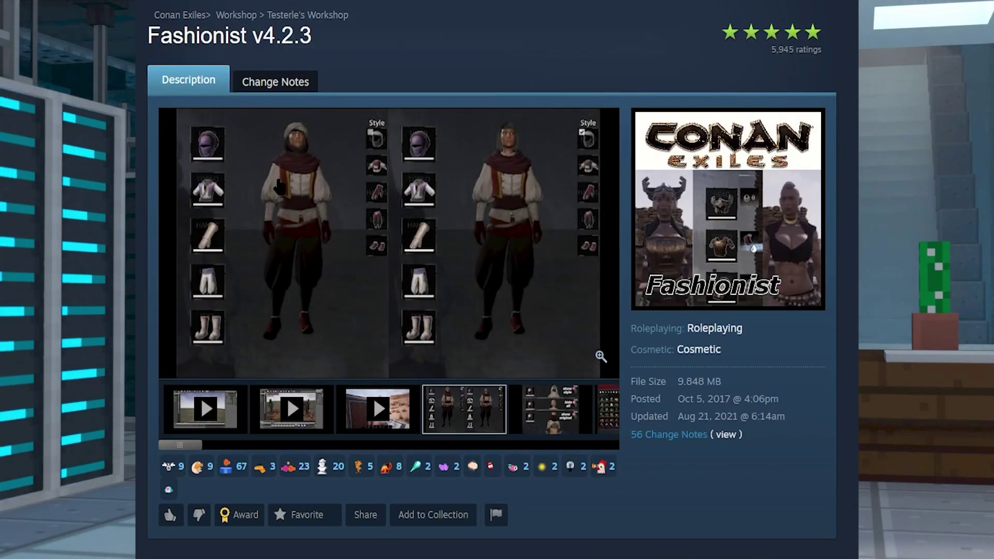
{"action": "scroll", "coordinate": [469, 276], "scroll_direction": "down", "scroll_amount": 3}
{"action": "scroll", "coordinate": [492, 280], "scroll_direction": "down", "scroll_amount": 4}
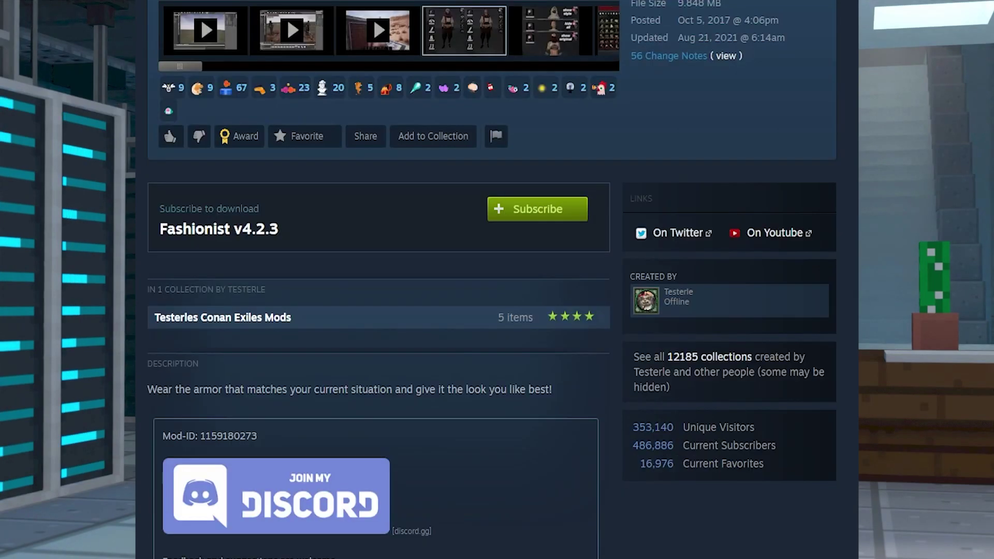
{"action": "scroll", "coordinate": [210, 327], "scroll_direction": "up", "scroll_amount": 2}
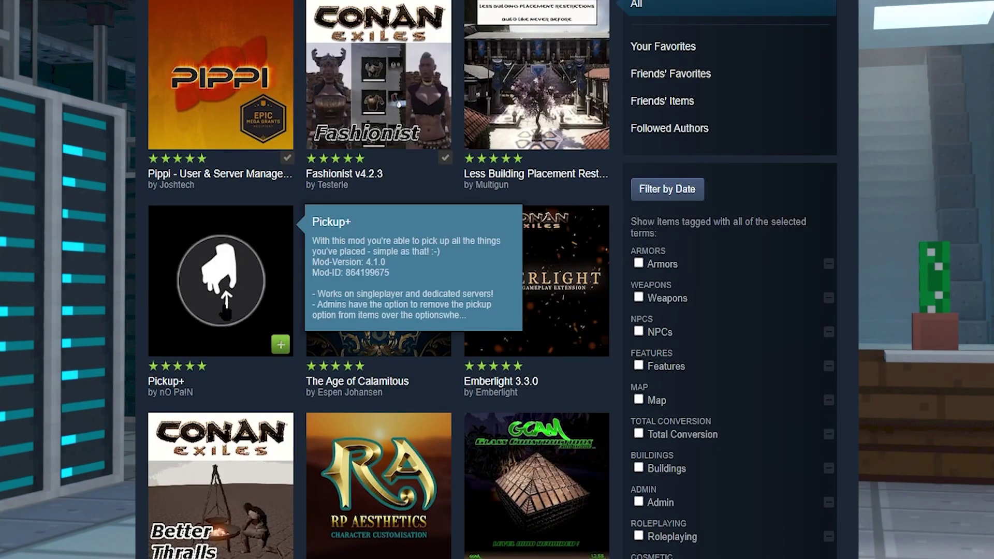
Step: Open the Pickup+ mod page and subscribe to Pickup+
{"action": "left_click", "coordinate": [225, 310]}
{"action": "left_click_drag", "start_coordinate": [774, 411], "coordinate": [630, 381]}
{"action": "left_click", "coordinate": [569, 501]}
{"action": "scroll", "coordinate": [569, 502], "scroll_direction": "down", "scroll_amount": 2}
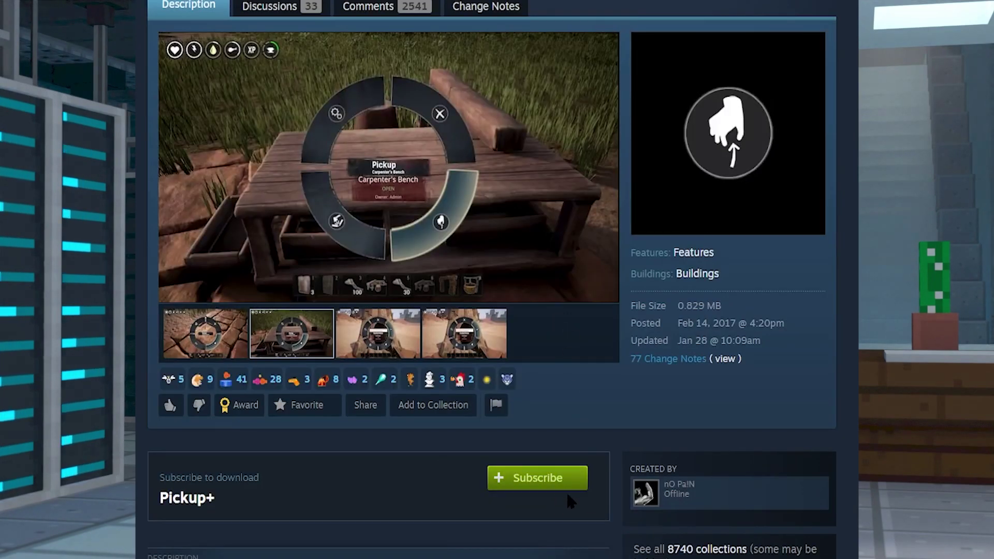
{"action": "left_click", "coordinate": [543, 478]}
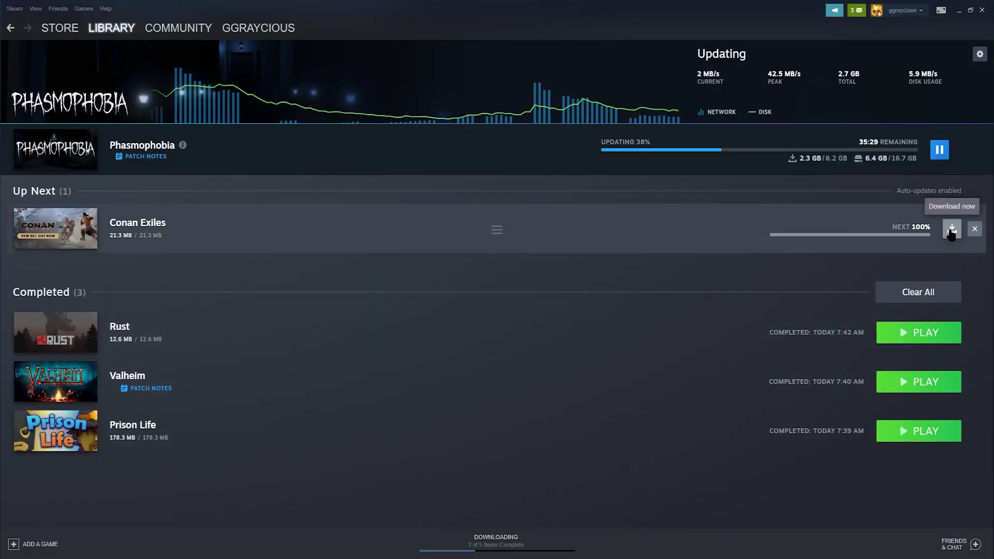
Step: Download Conan Exiles now, then open its install folder via Manage > Browse local files
{"action": "left_click", "coordinate": [951, 231]}
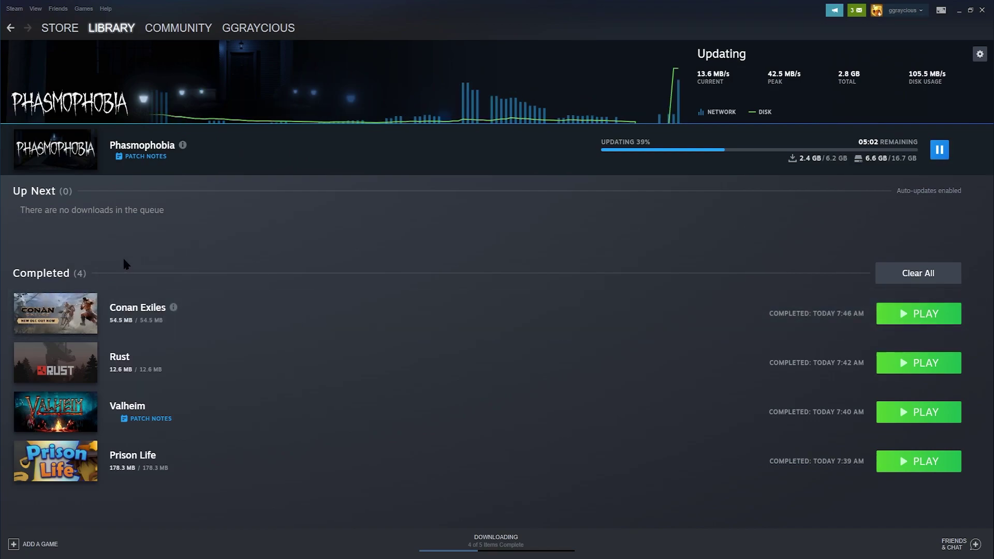
{"action": "left_click", "coordinate": [122, 31]}
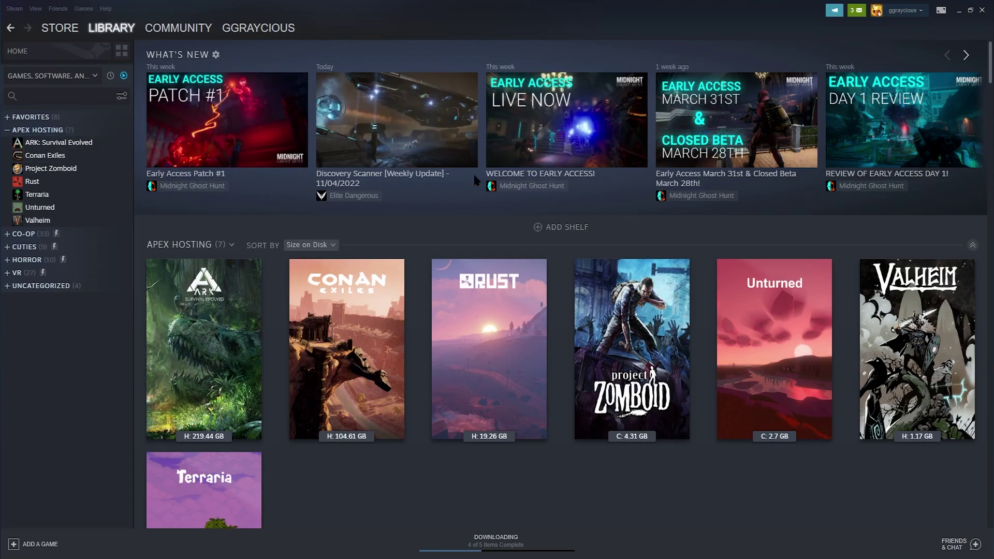
{"action": "right_click", "coordinate": [55, 163]}
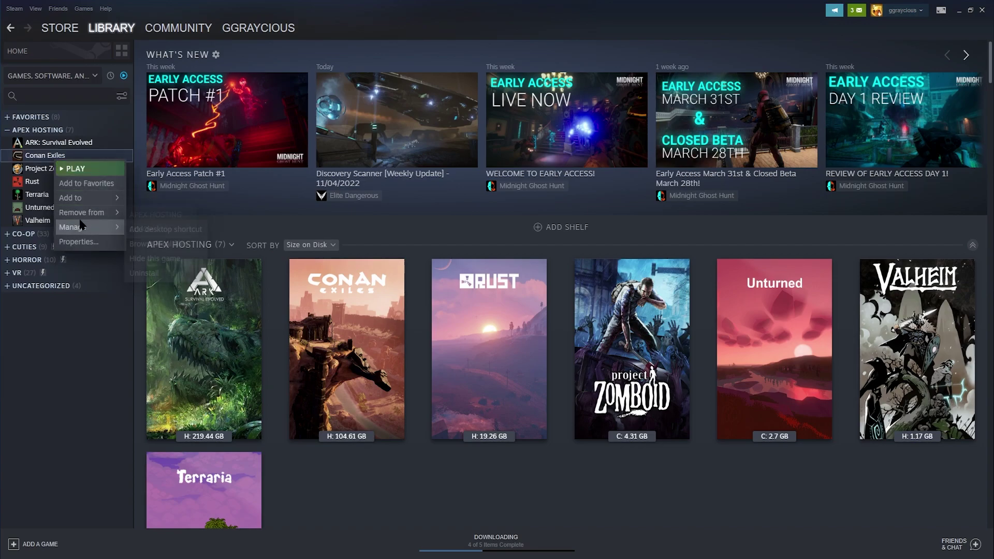
{"action": "mouse_move", "coordinate": [82, 226]}
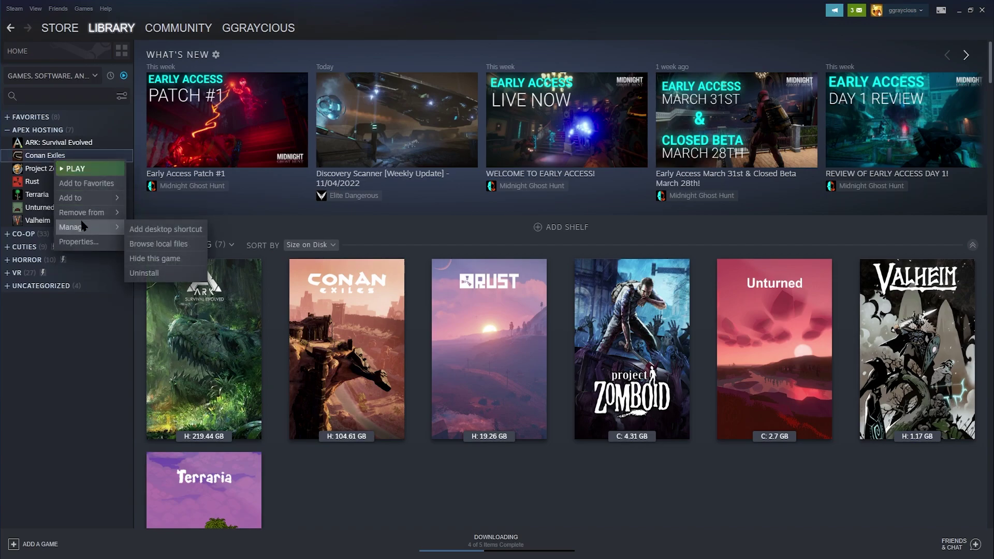
{"action": "left_click", "coordinate": [193, 243]}
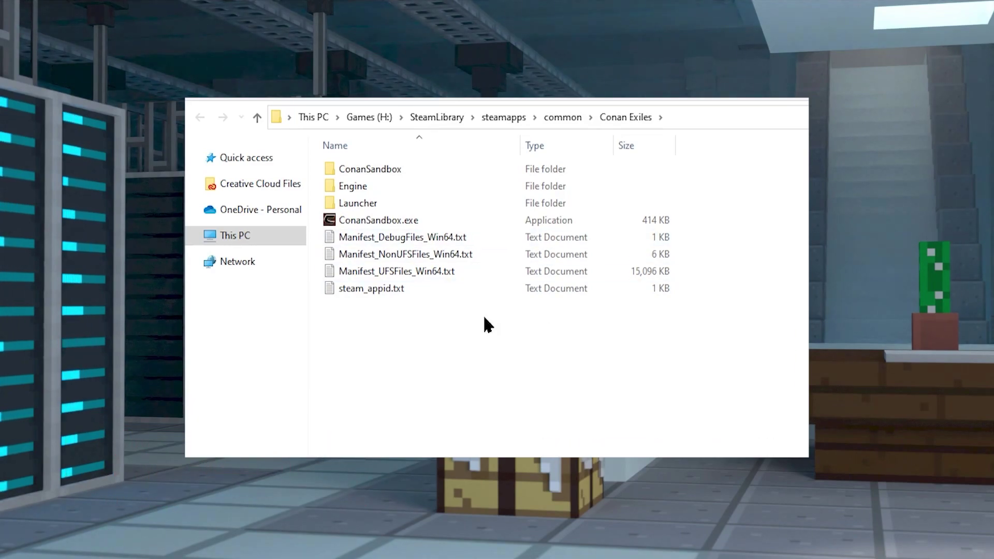
Step: Go to steamapps\workshop\content\440900 and select its three numbered mod folders
{"action": "left_click", "coordinate": [505, 117]}
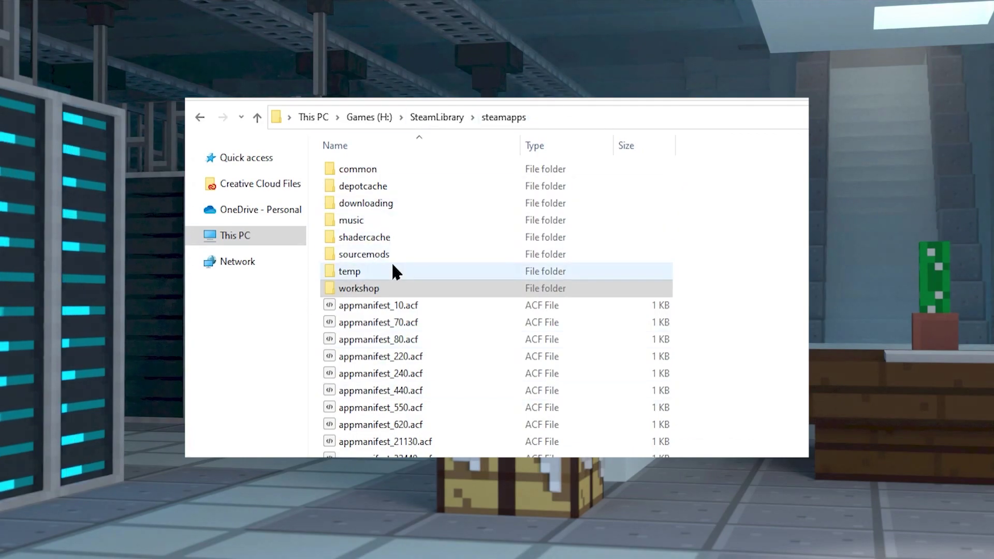
{"action": "left_click", "coordinate": [413, 288]}
{"action": "double_click", "coordinate": [393, 289]}
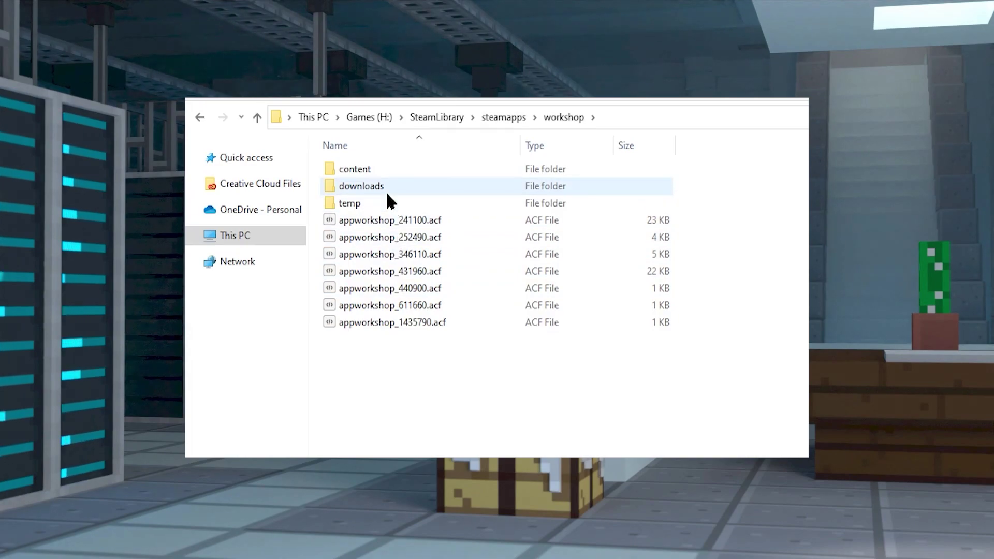
{"action": "double_click", "coordinate": [387, 169]}
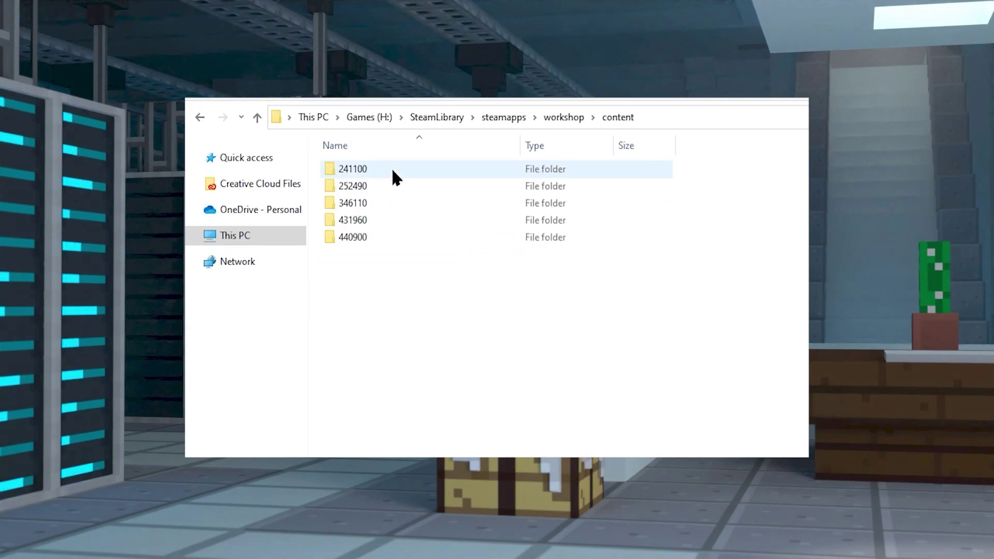
{"action": "left_click", "coordinate": [441, 238]}
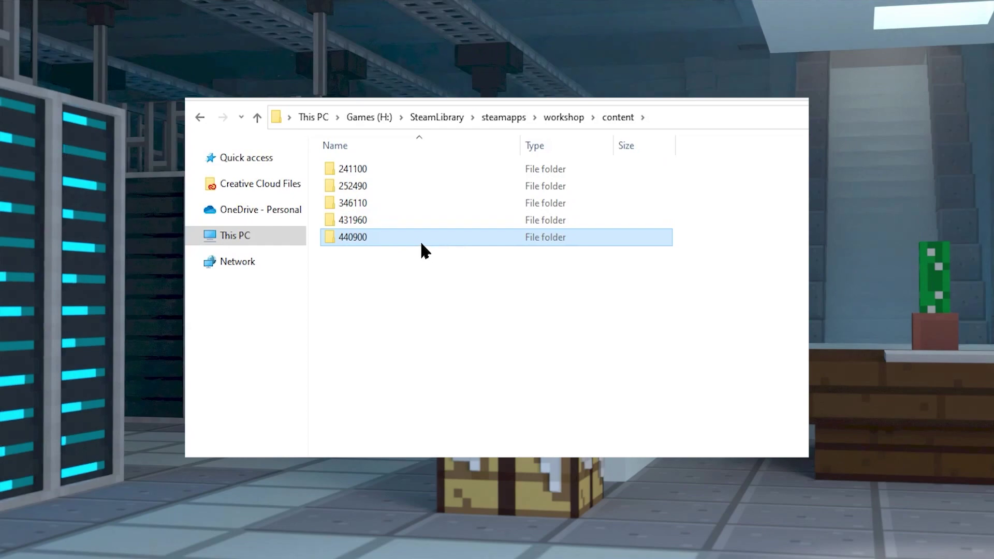
{"action": "double_click", "coordinate": [377, 238]}
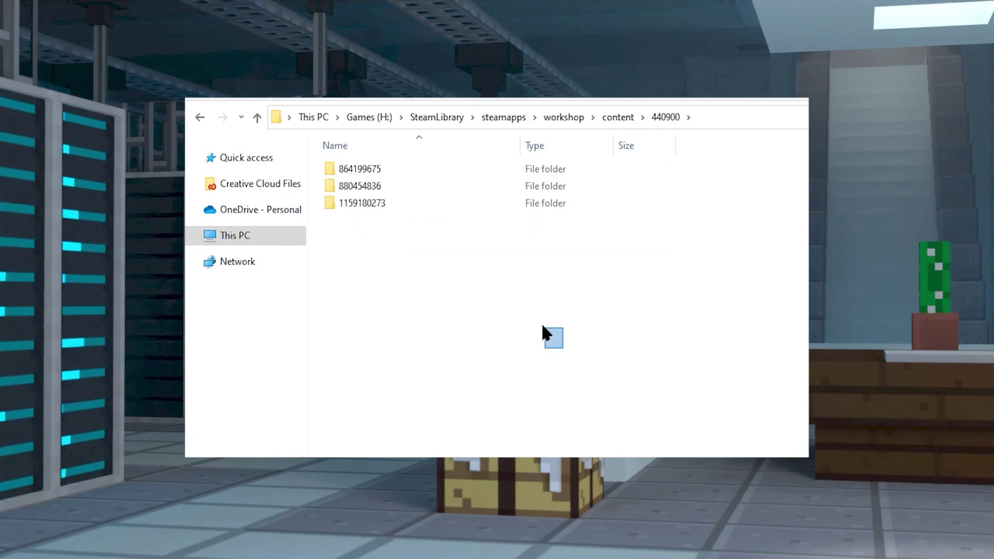
{"action": "left_click_drag", "start_coordinate": [542, 326], "coordinate": [379, 166]}
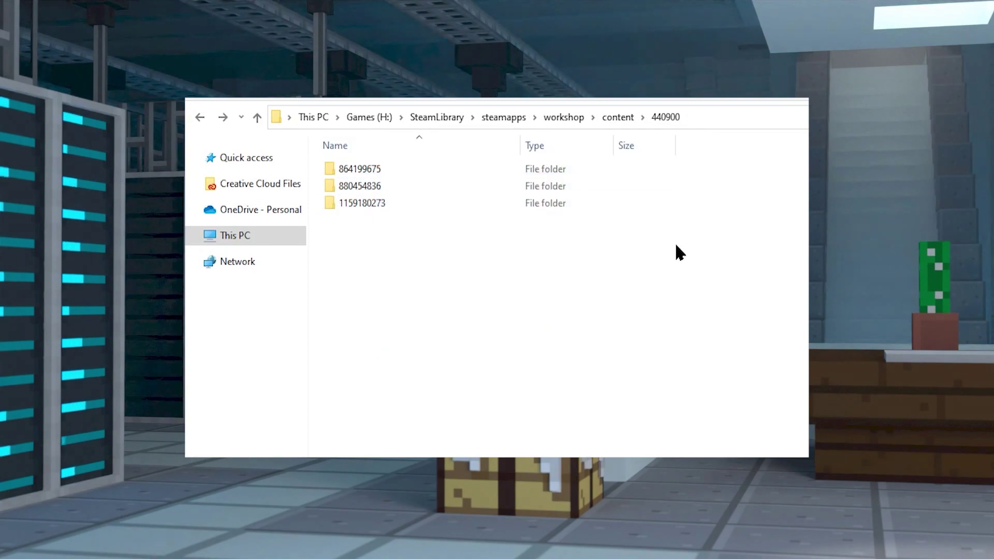
Step: In folder 864199675, compress Pickup+.pak into Pickup+.zip with 7-Zip
{"action": "double_click", "coordinate": [411, 174]}
{"action": "left_click", "coordinate": [411, 175]}
{"action": "right_click", "coordinate": [411, 175]}
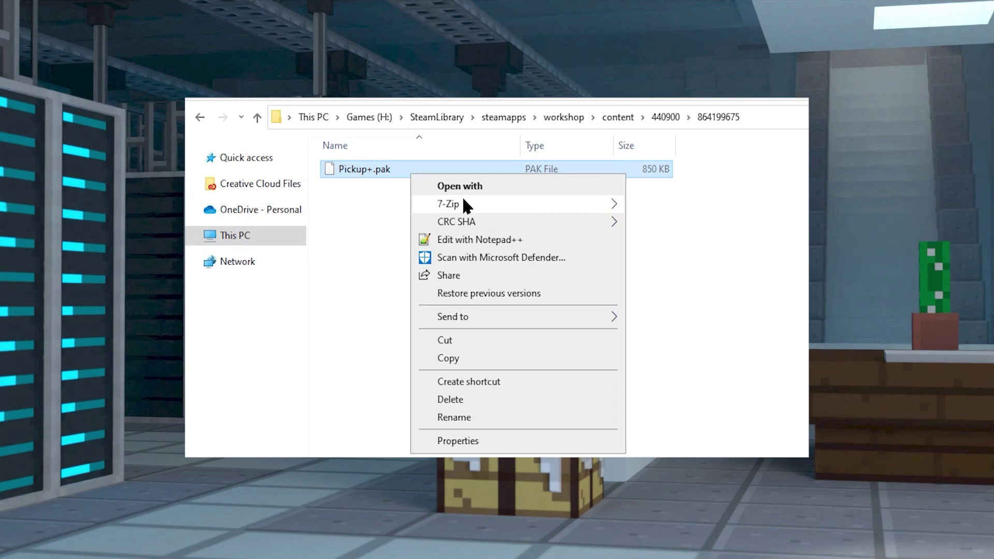
{"action": "mouse_move", "coordinate": [463, 202]}
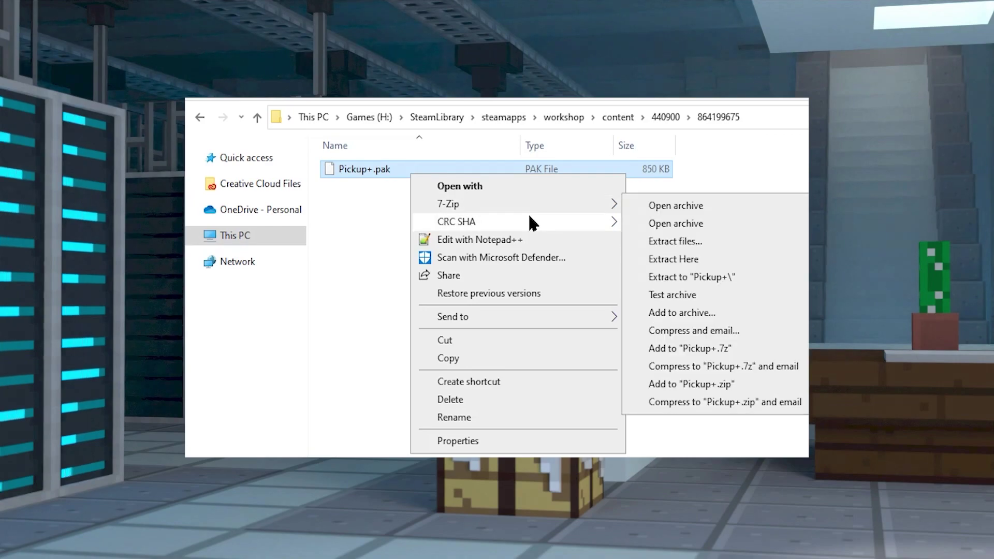
{"action": "left_click", "coordinate": [746, 382]}
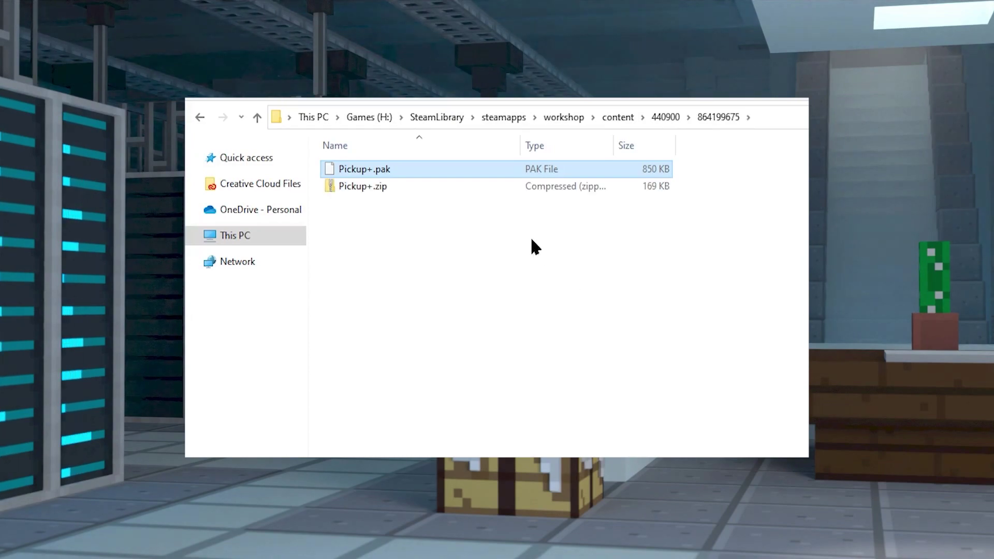
{"action": "left_click", "coordinate": [408, 192]}
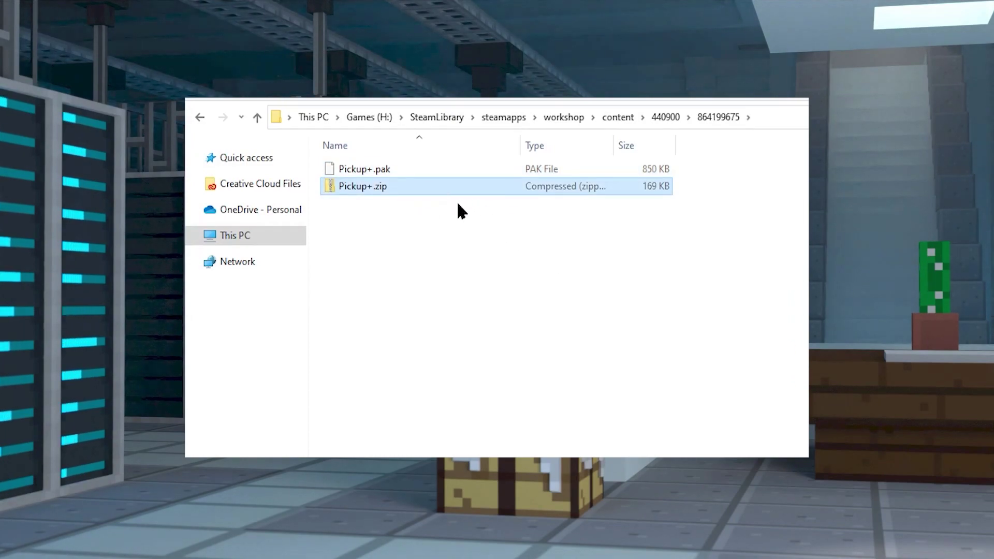
{"action": "left_click", "coordinate": [200, 118]}
Step: In folder 880454836, compress Pippi.pak into Pippi.zip with 7-Zip
{"action": "double_click", "coordinate": [371, 188]}
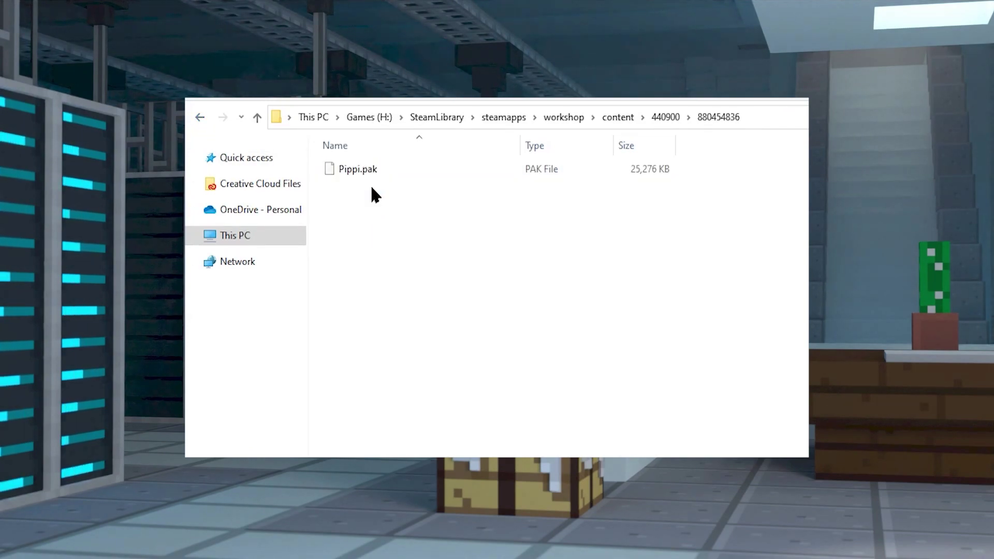
{"action": "right_click", "coordinate": [373, 175]}
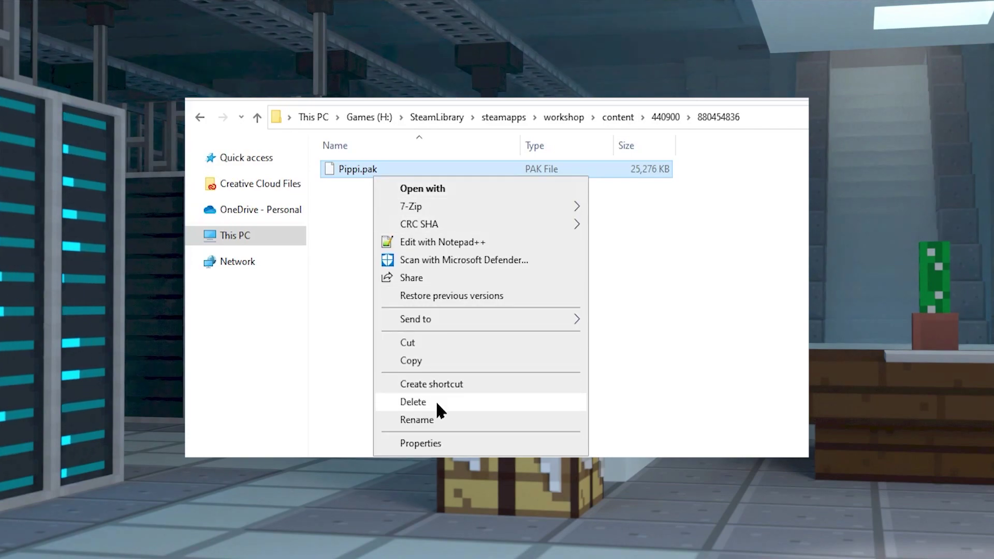
{"action": "mouse_move", "coordinate": [429, 210]}
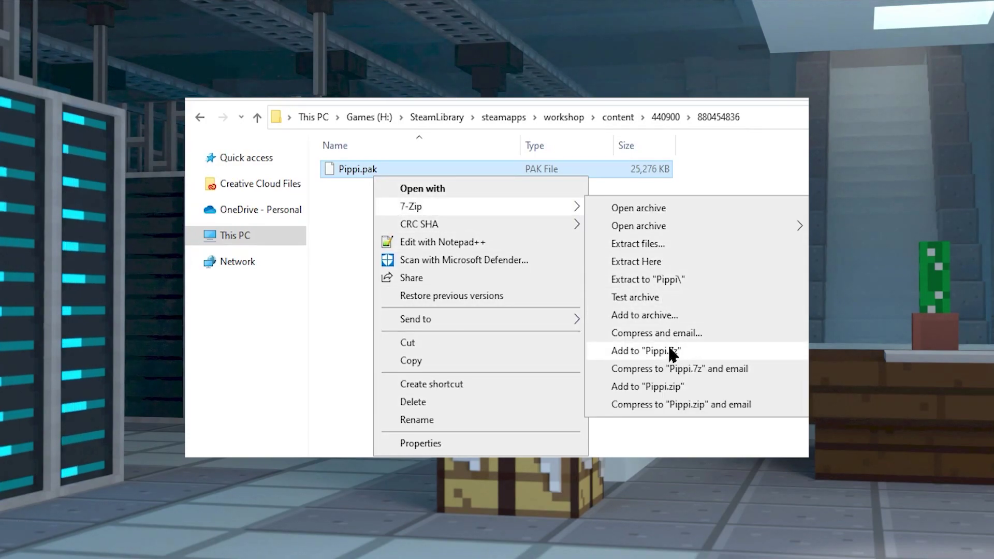
{"action": "left_click", "coordinate": [697, 383]}
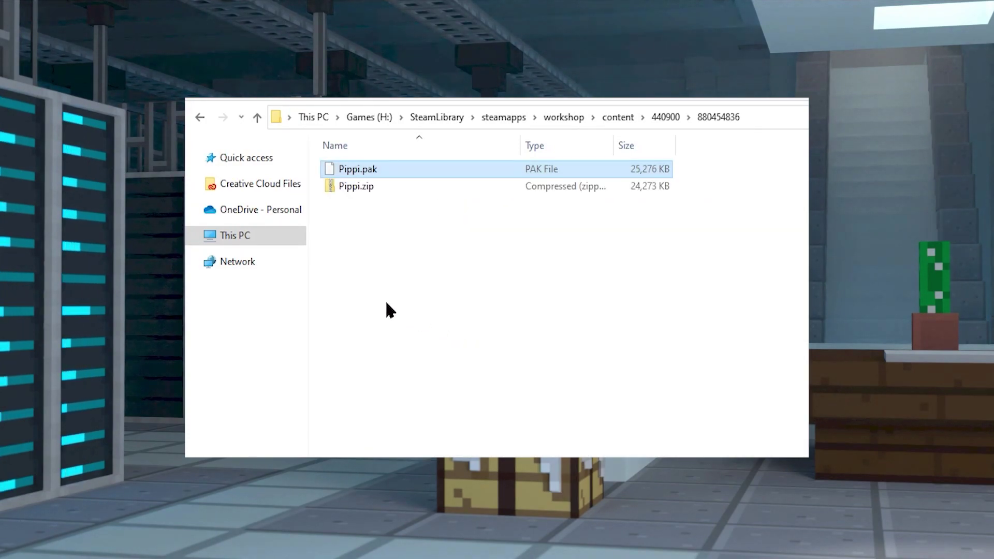
Step: Move Pickup+.zip up into 440900 and select all three zip files there
{"action": "key", "text": "alt+Left"}
{"action": "double_click", "coordinate": [474, 172]}
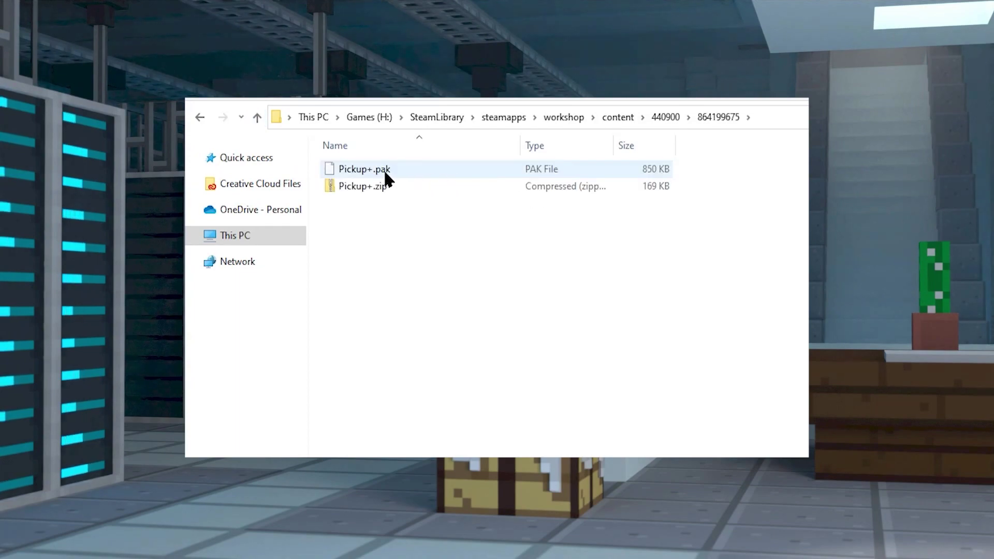
{"action": "left_click", "coordinate": [413, 184]}
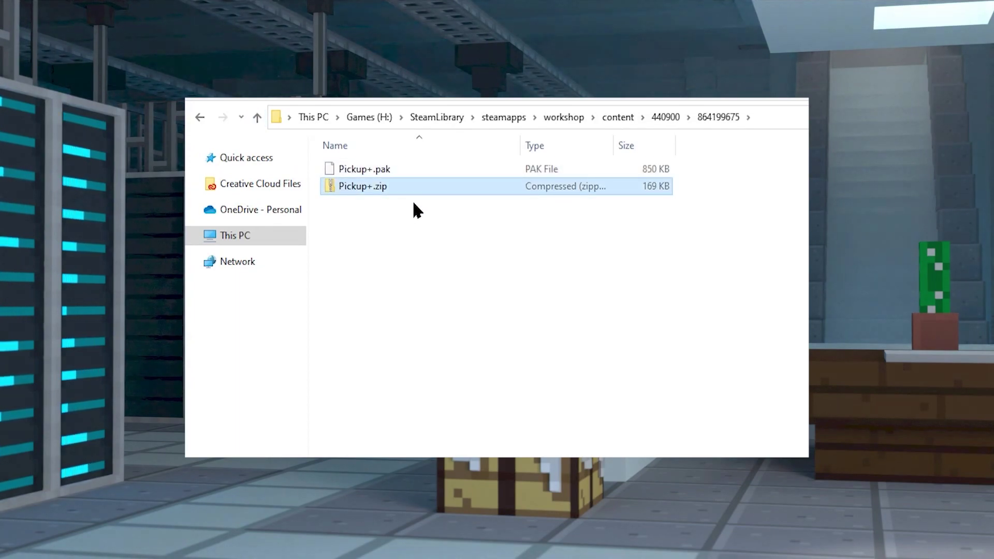
{"action": "left_click_drag", "start_coordinate": [401, 187], "coordinate": [661, 118]}
{"action": "left_click", "coordinate": [200, 118]}
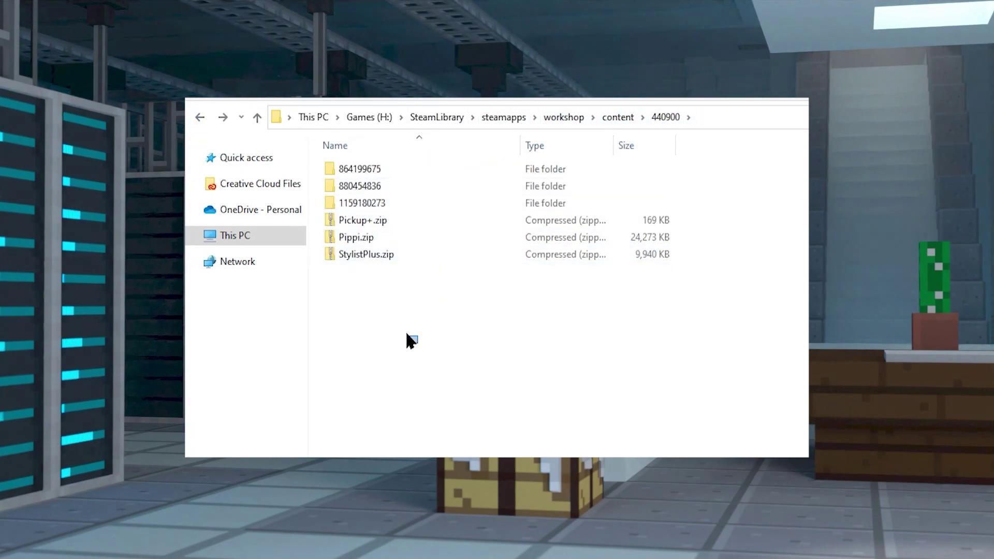
{"action": "left_click_drag", "start_coordinate": [408, 335], "coordinate": [536, 412]}
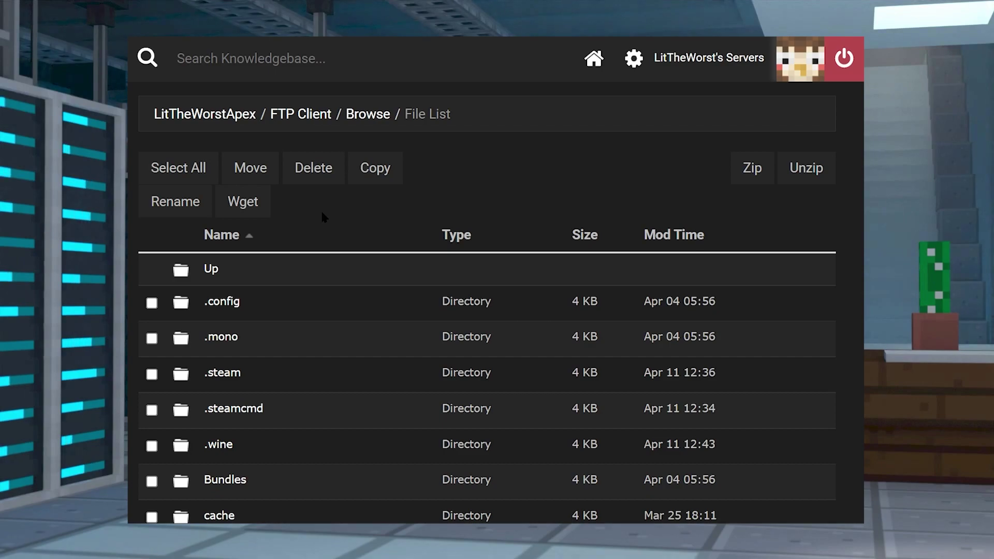
Step: Open ConanSandbox, then its Mods folder in the server's FTP file list
{"action": "scroll", "coordinate": [321, 213], "scroll_direction": "down", "scroll_amount": 4}
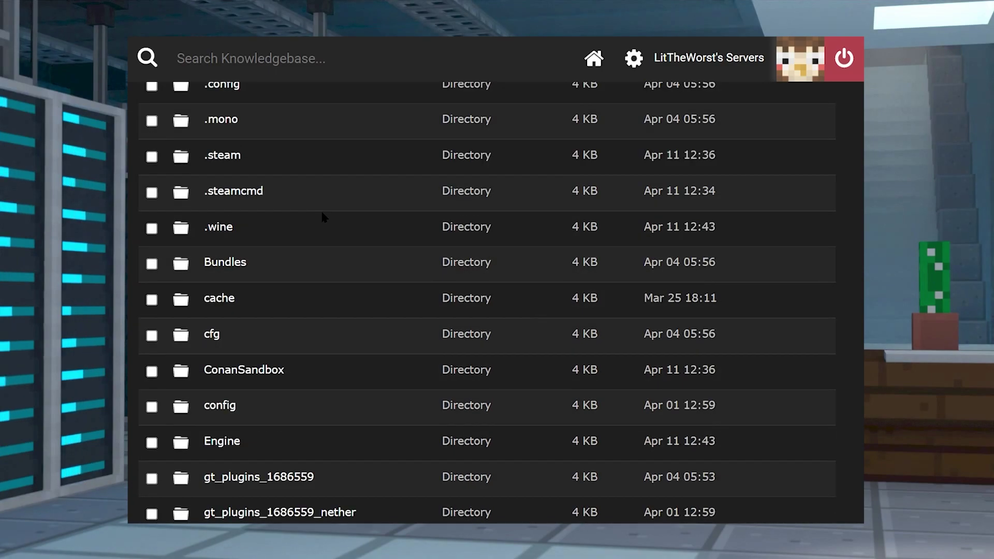
{"action": "left_click", "coordinate": [273, 371]}
{"action": "scroll", "coordinate": [273, 370], "scroll_direction": "down", "scroll_amount": 2}
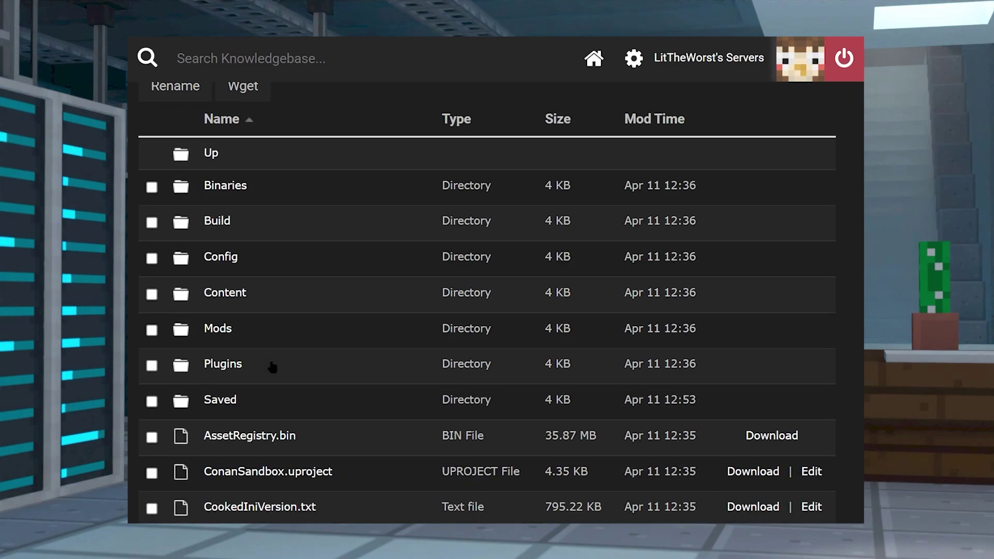
{"action": "left_click", "coordinate": [218, 330]}
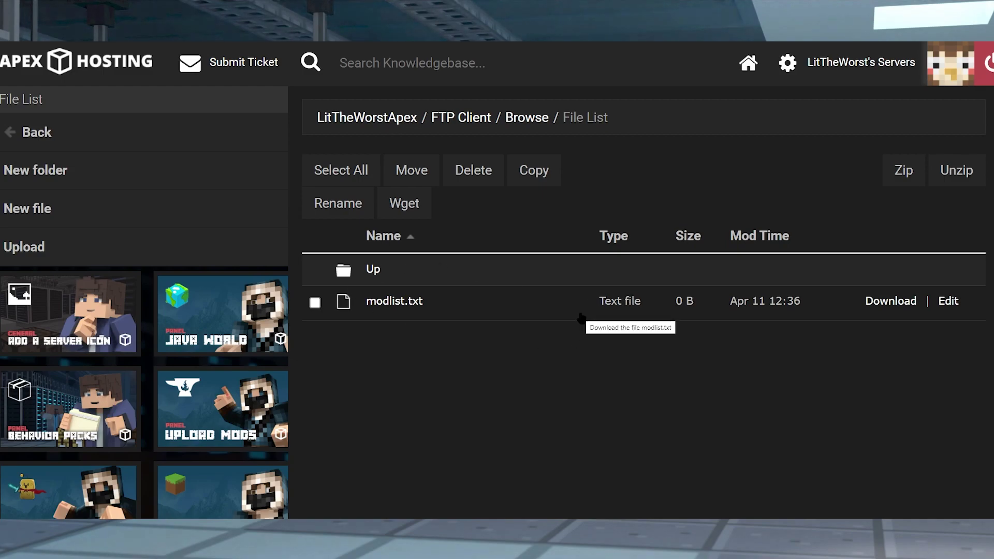
Step: Open the Mods upload page and drag Pickup+.zip and Pippi.zip in from the 440900 window
{"action": "left_click", "coordinate": [91, 249]}
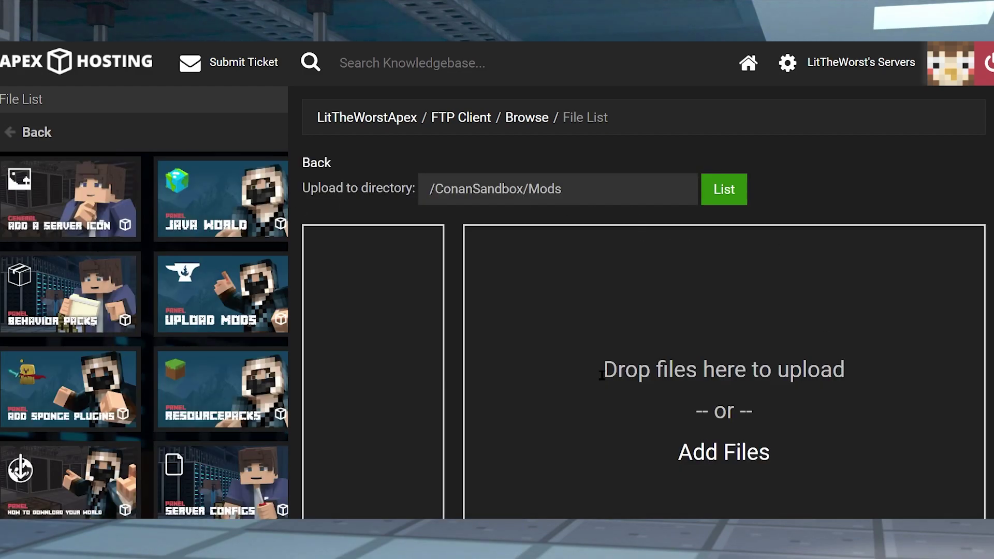
{"action": "mouse_move", "coordinate": [82, 549]}
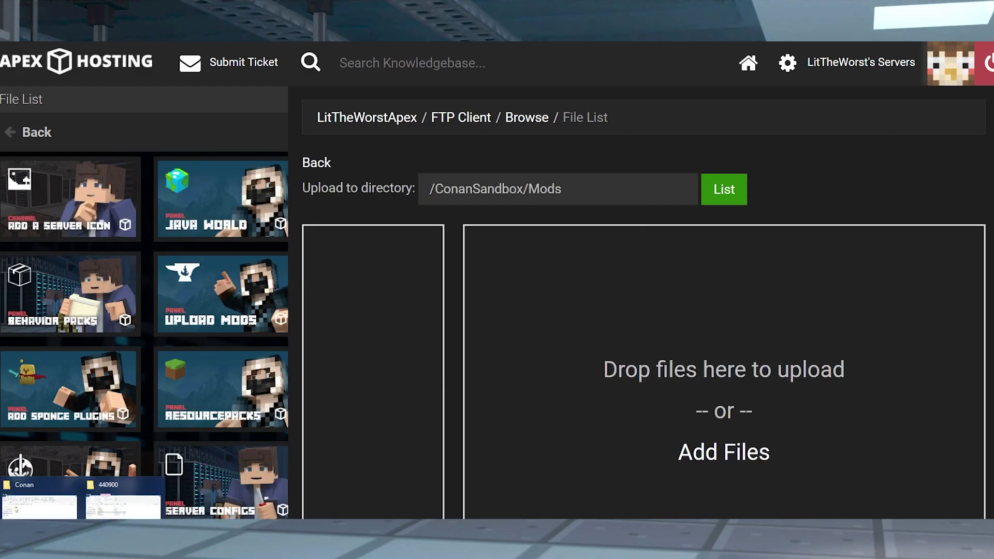
{"action": "left_click", "coordinate": [123, 504]}
{"action": "left_click_drag", "start_coordinate": [283, 369], "coordinate": [642, 269]}
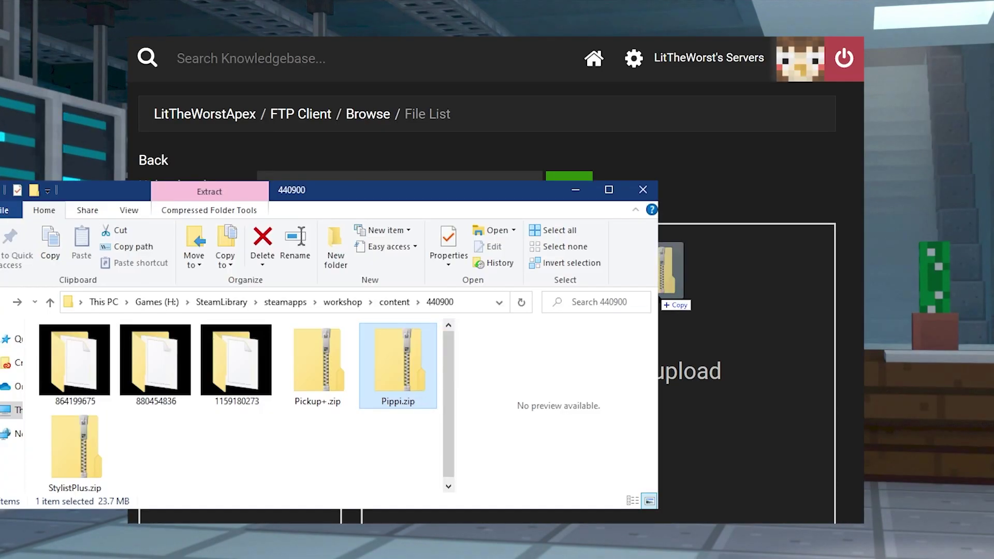
{"action": "left_click_drag", "start_coordinate": [399, 363], "coordinate": [655, 295]}
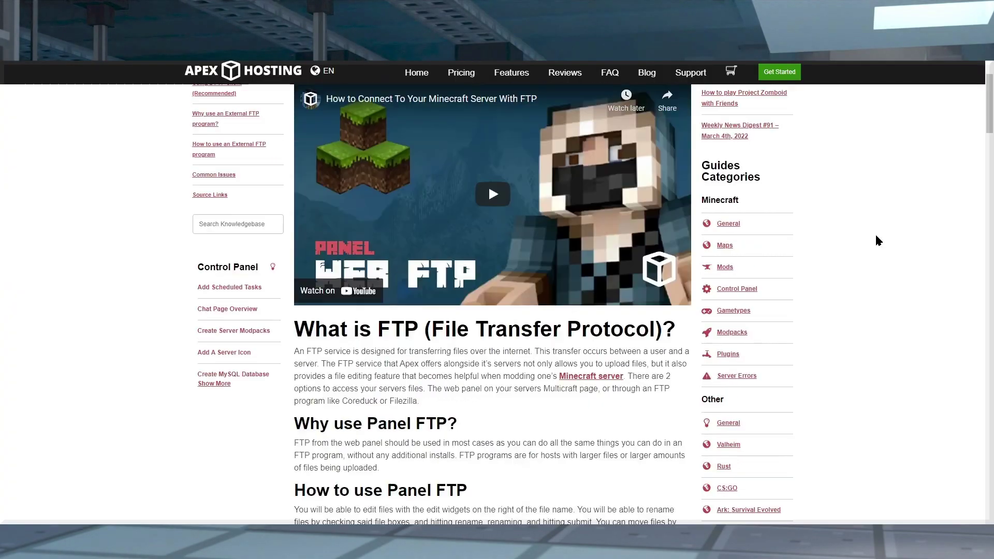
Step: Scroll the FTP guide, open the Minecraft & News blog listing and scroll to its top
{"action": "scroll", "coordinate": [876, 238], "scroll_direction": "up", "scroll_amount": 2}
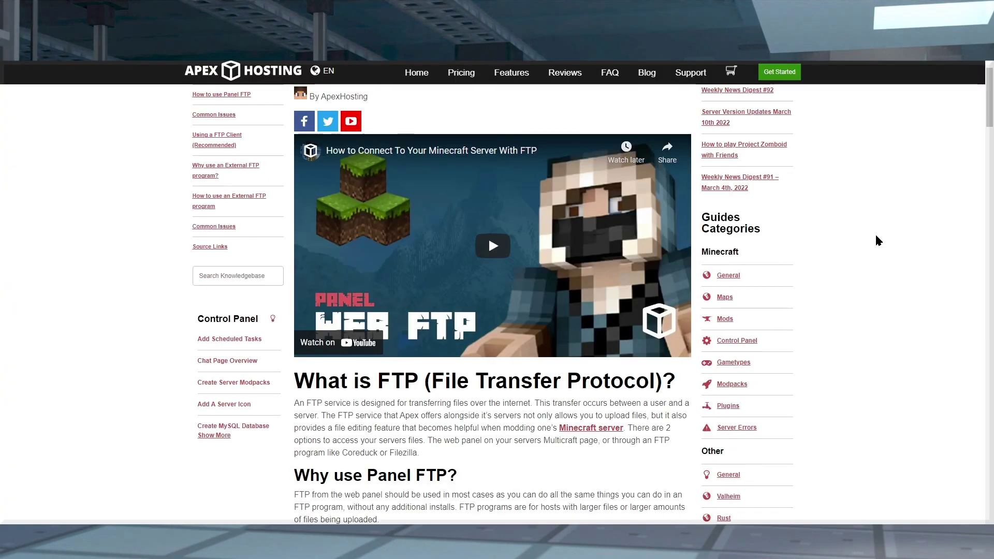
{"action": "scroll", "coordinate": [877, 240], "scroll_direction": "up", "scroll_amount": 1}
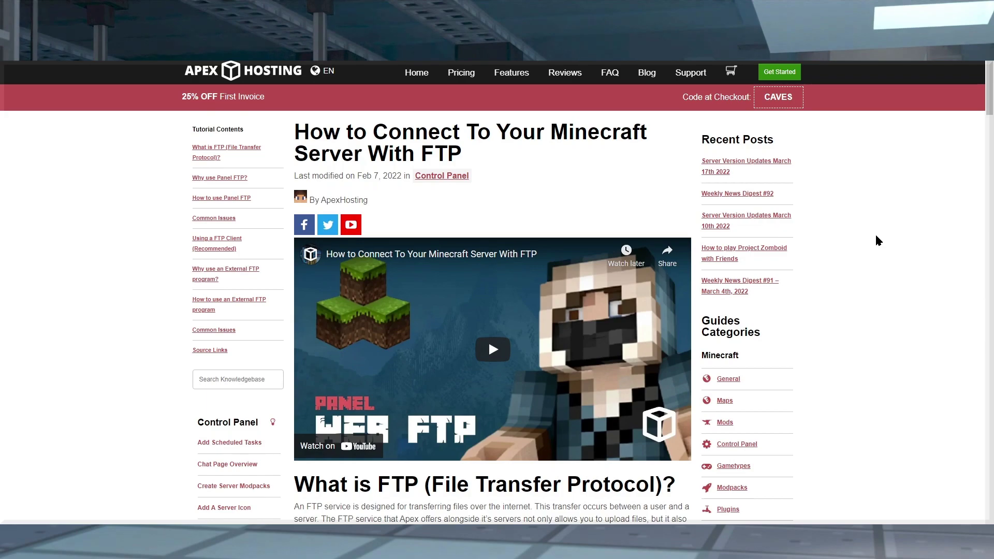
{"action": "left_click", "coordinate": [490, 345]}
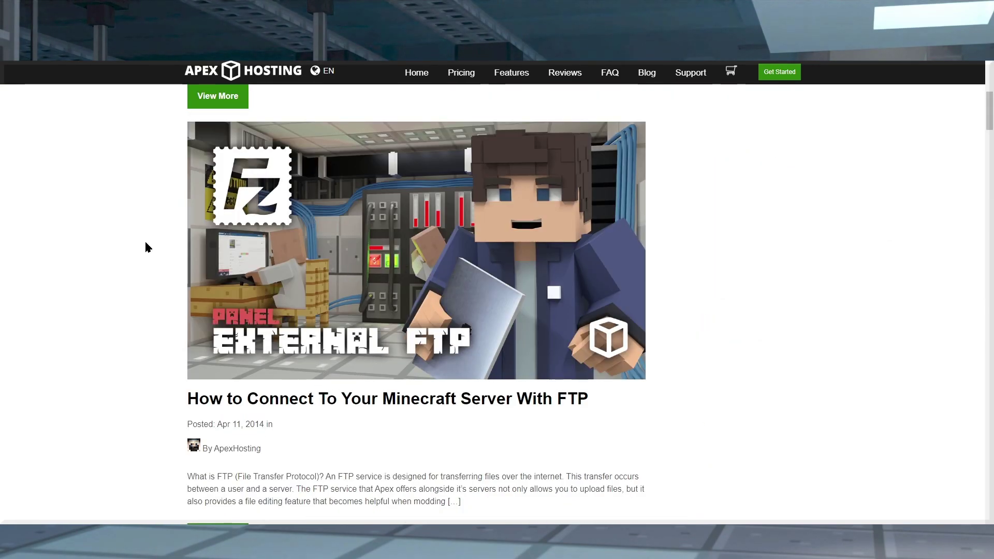
{"action": "scroll", "coordinate": [146, 243], "scroll_direction": "up", "scroll_amount": 1}
{"action": "scroll", "coordinate": [146, 243], "scroll_direction": "up", "scroll_amount": 8}
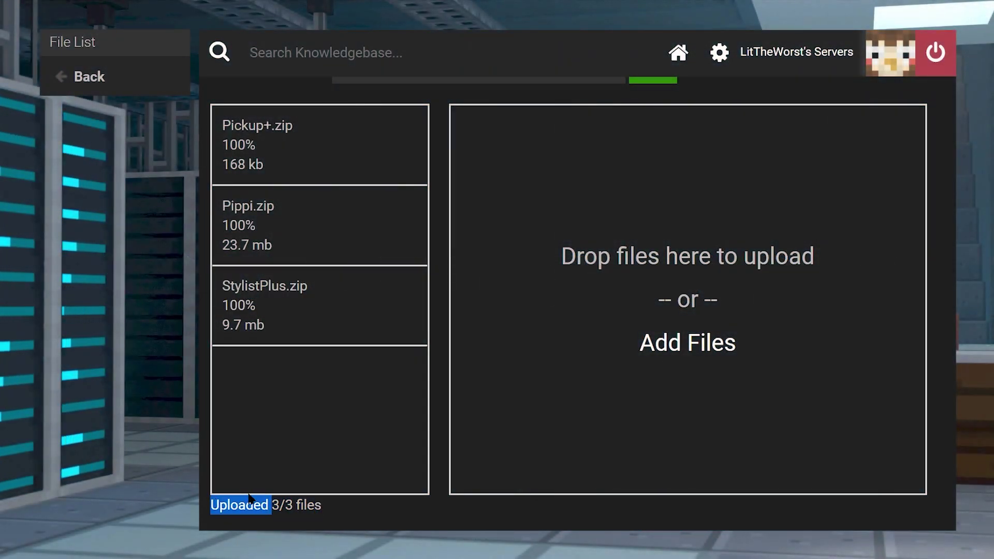
Step: Select Pickup+.zip, Pippi.zip and StylistPlus.zip and unzip them with /ConanSandbox/Mods as target
{"action": "left_click", "coordinate": [228, 503]}
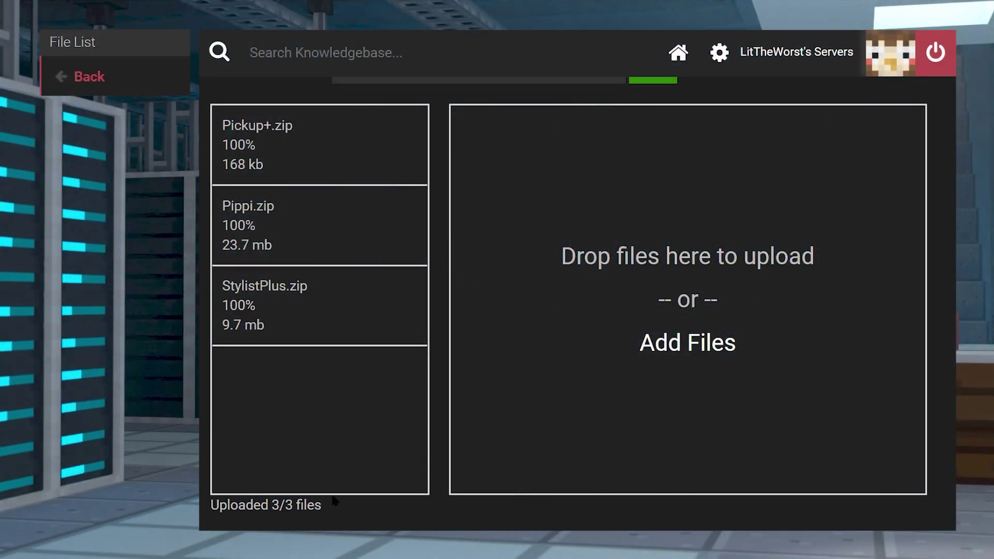
{"action": "scroll", "coordinate": [135, 79], "scroll_direction": "up", "scroll_amount": 2}
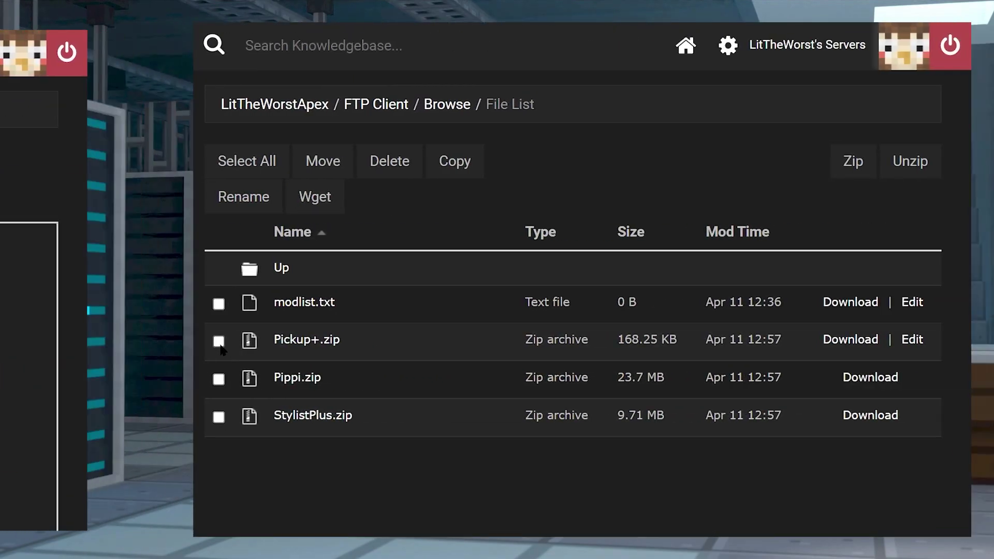
{"action": "left_click", "coordinate": [132, 342]}
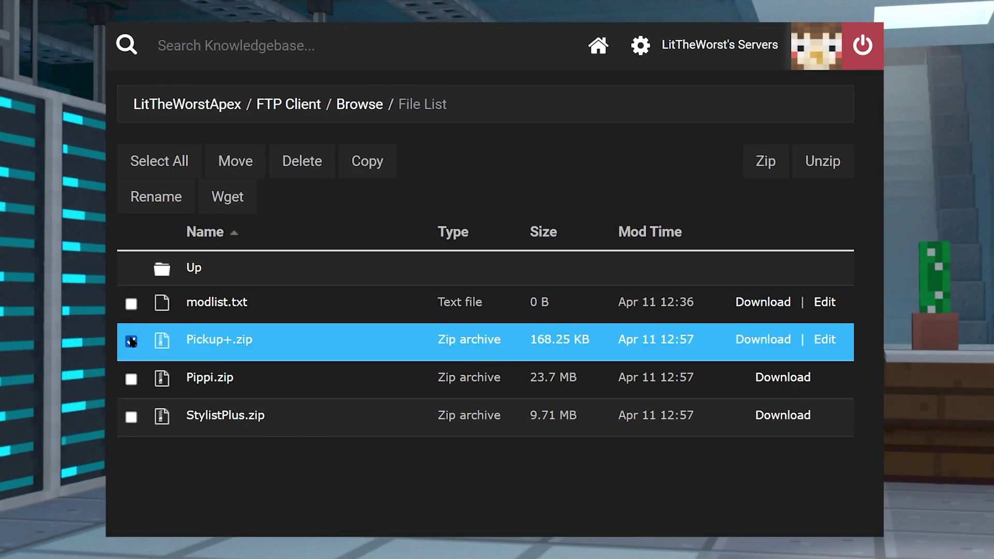
{"action": "left_click", "coordinate": [132, 380]}
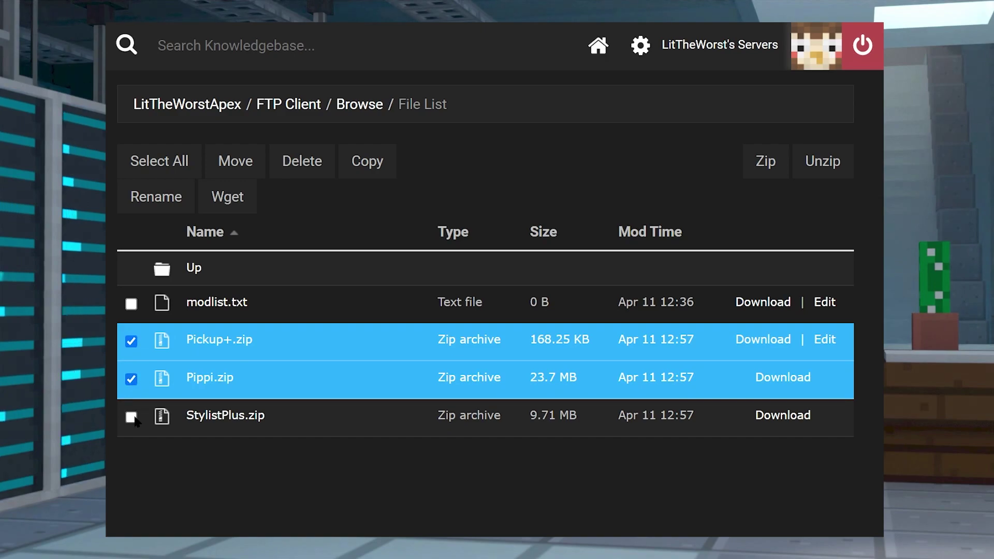
{"action": "left_click", "coordinate": [131, 417]}
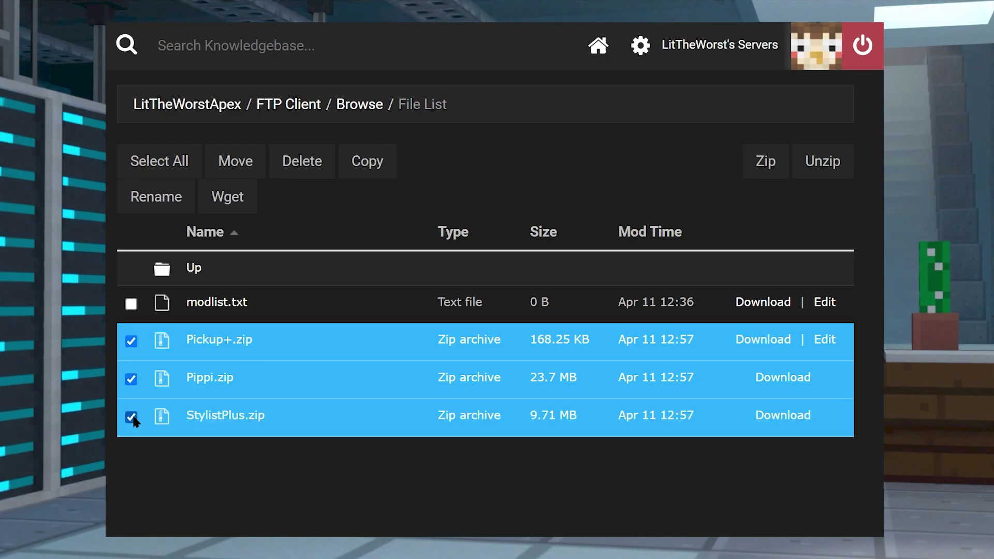
{"action": "left_click", "coordinate": [821, 165]}
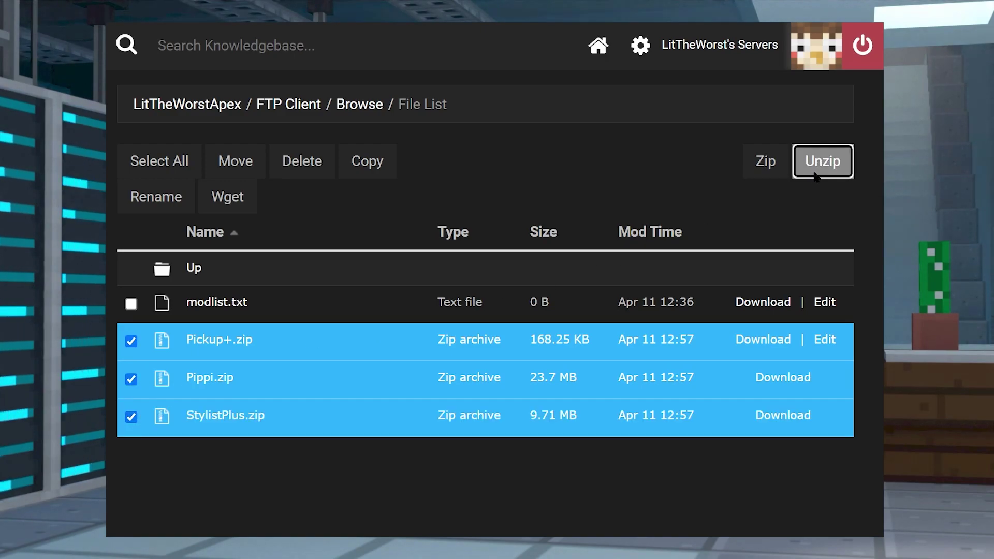
{"action": "scroll", "coordinate": [489, 194], "scroll_direction": "down", "scroll_amount": 1}
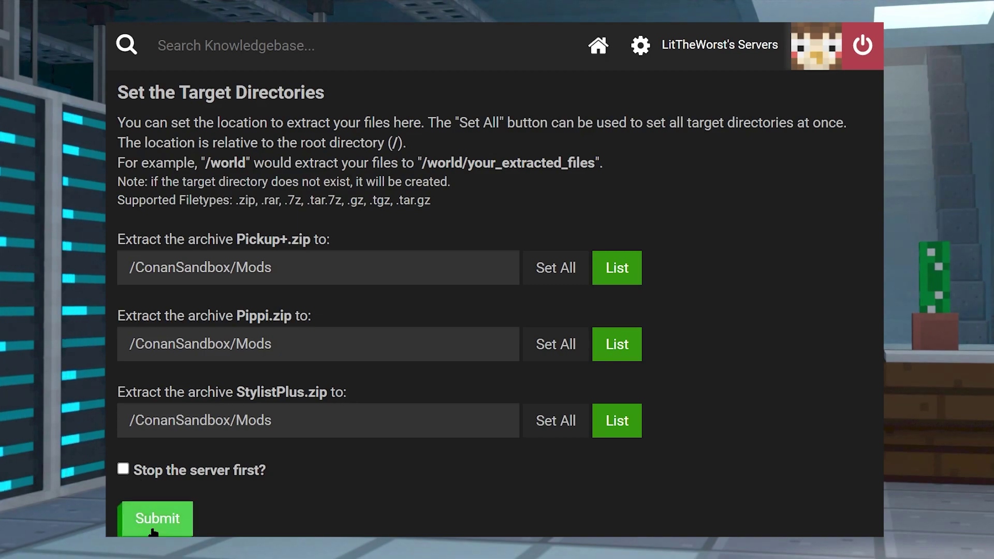
Step: Submit the extraction and confirm the log shows three 'Done, returned Ok' results
{"action": "right_click", "coordinate": [195, 533]}
{"action": "key", "text": "Escape"}
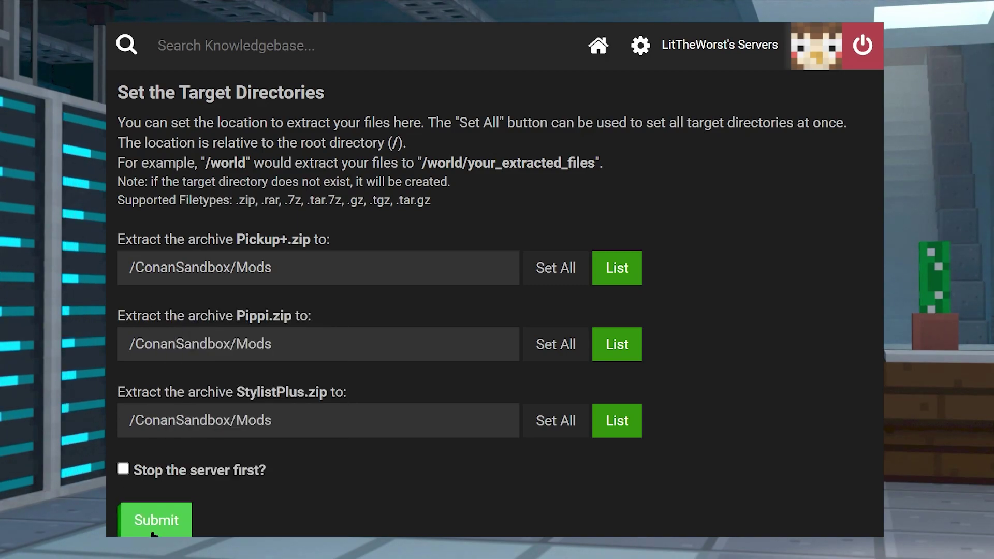
{"action": "left_click", "coordinate": [161, 522]}
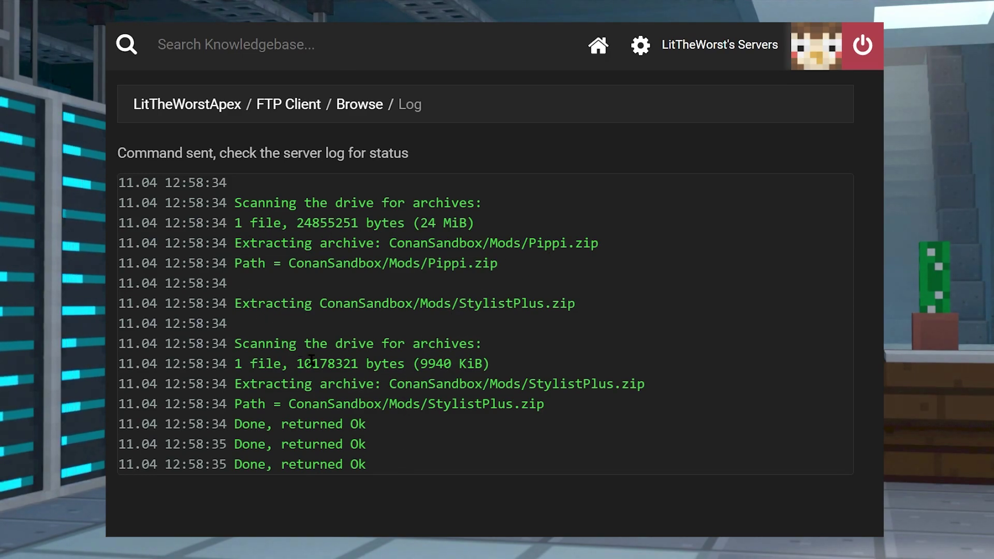
{"action": "left_click_drag", "start_coordinate": [421, 433], "coordinate": [227, 431]}
{"action": "left_click_drag", "start_coordinate": [372, 446], "coordinate": [234, 450]}
{"action": "left_click_drag", "start_coordinate": [374, 463], "coordinate": [224, 465]}
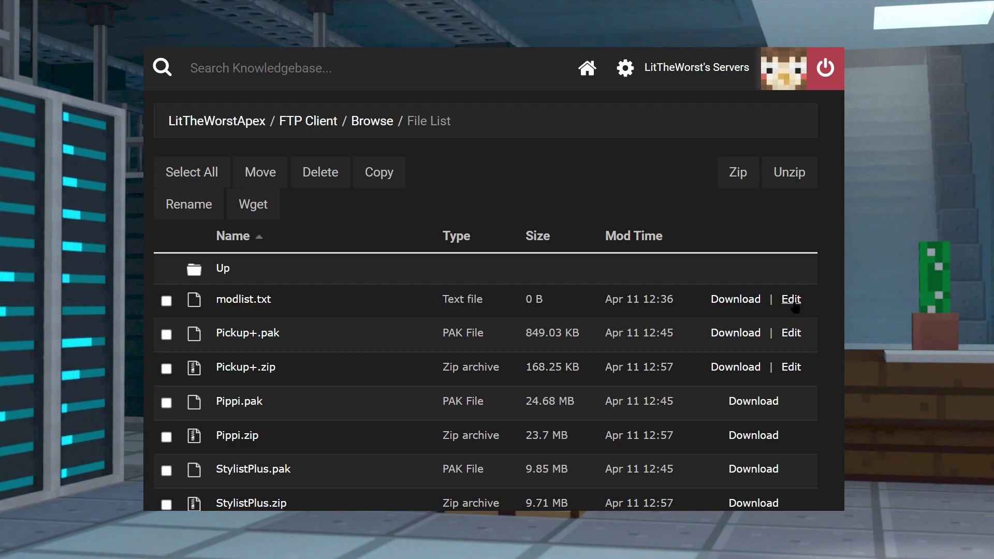
Step: Open modlist.txt for editing and paste the StylistPlus.pak name from Explorer onto line 1
{"action": "left_click", "coordinate": [793, 300]}
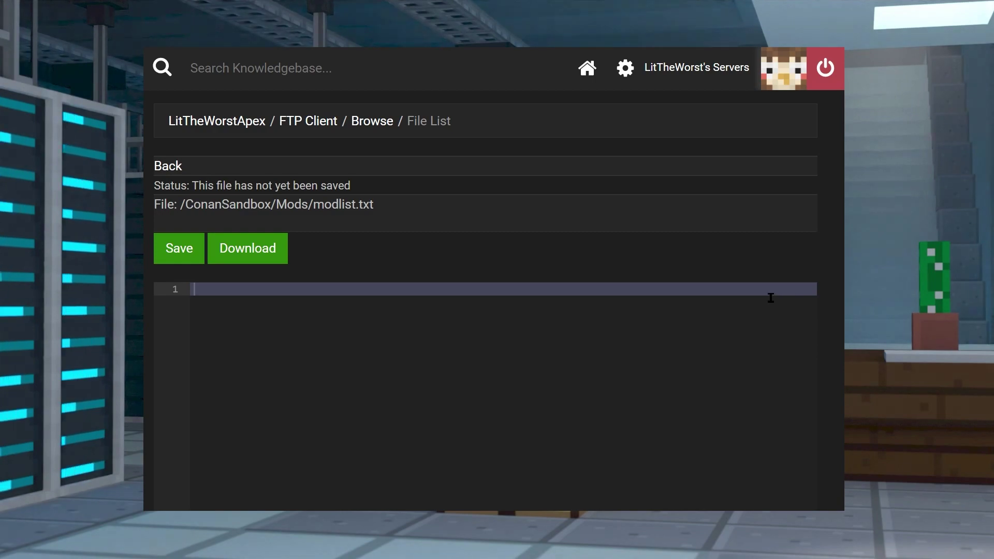
{"action": "key", "text": "alt+Tab"}
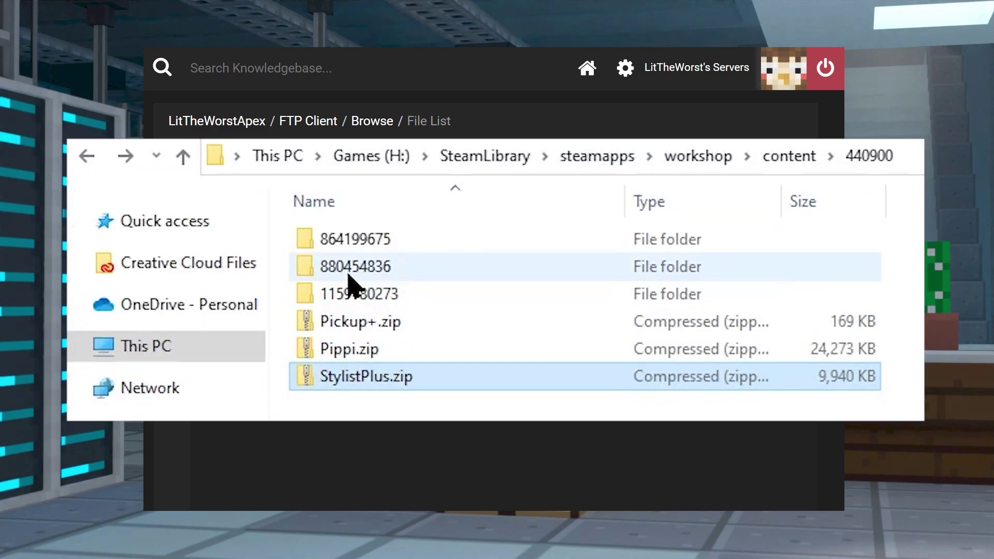
{"action": "double_click", "coordinate": [388, 299]}
{"action": "left_click", "coordinate": [381, 238]}
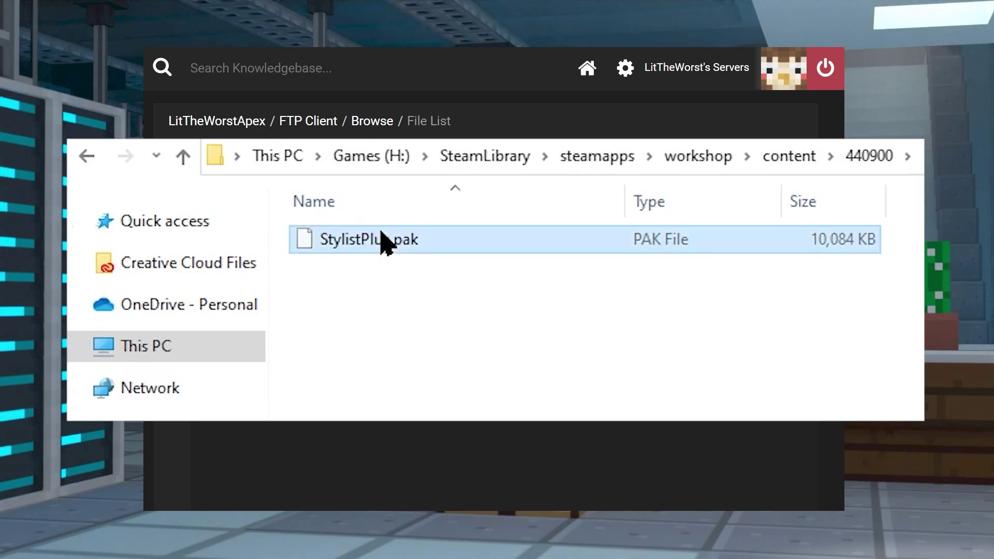
{"action": "right_click", "coordinate": [419, 249]}
{"action": "key", "text": "F2"}
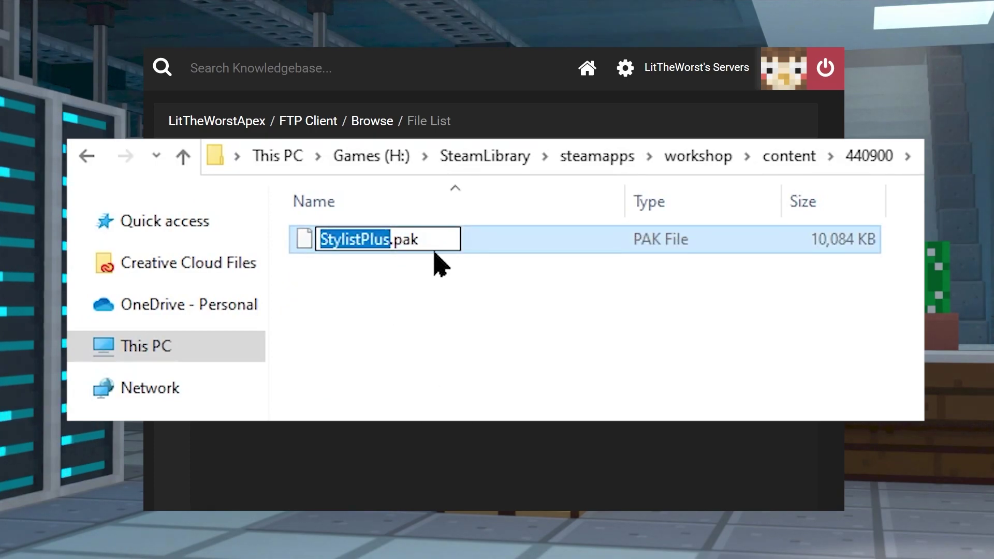
{"action": "double_click", "coordinate": [402, 240]}
{"action": "key", "text": "ctrl+c"}
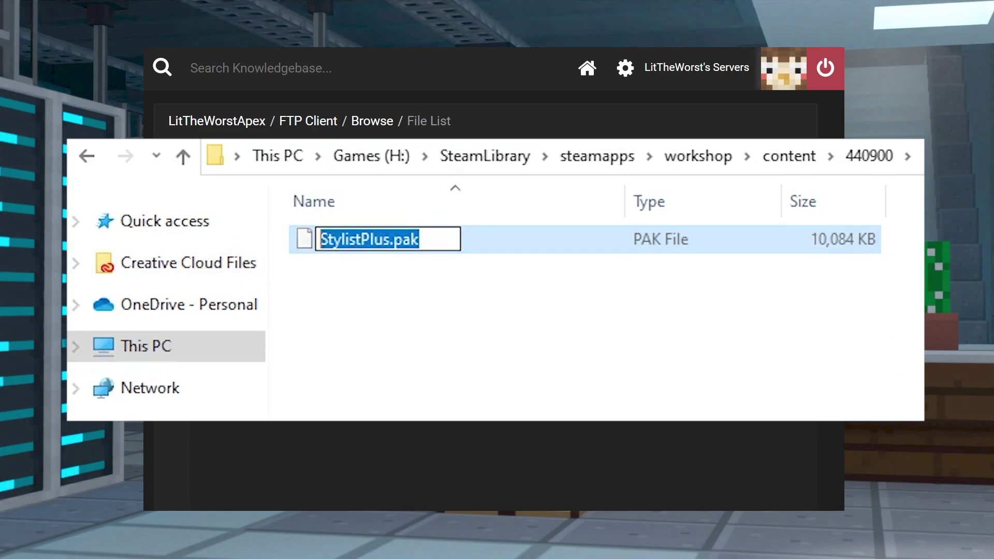
{"action": "left_click", "coordinate": [554, 286]}
{"action": "key", "text": "ctrl+v"}
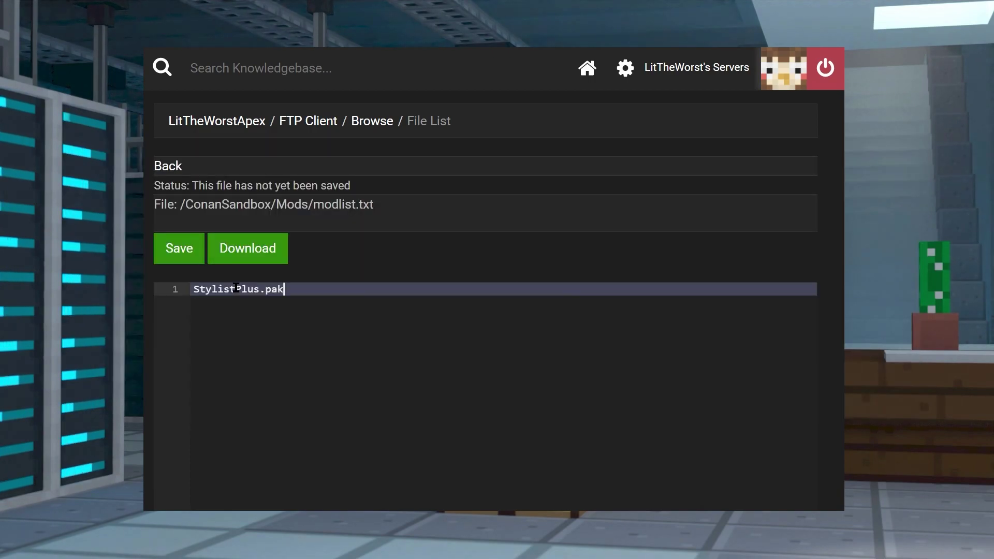
Step: Select the Pippi.pak file name in its Workshop folder to copy it
{"action": "key", "text": "alt+Tab"}
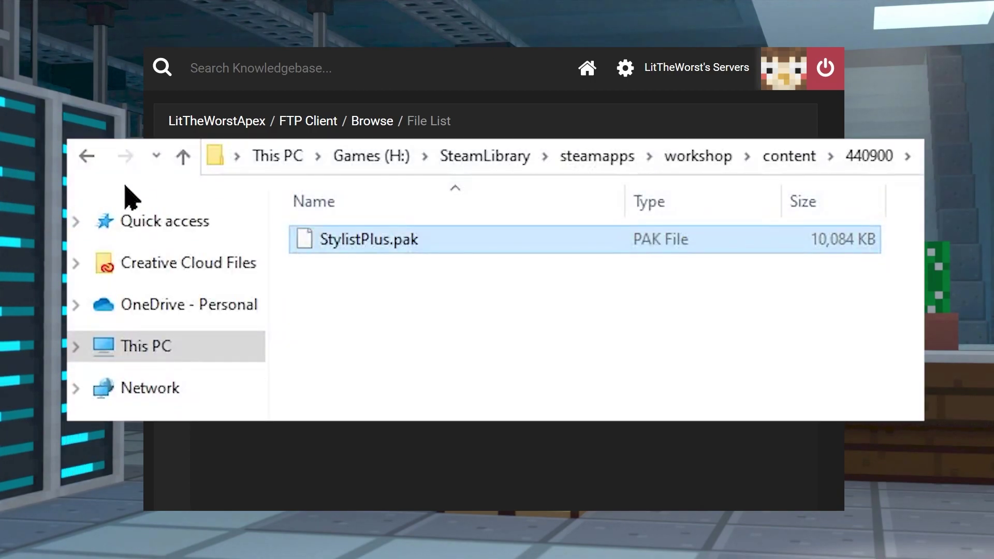
{"action": "left_click", "coordinate": [99, 165]}
{"action": "double_click", "coordinate": [371, 268]}
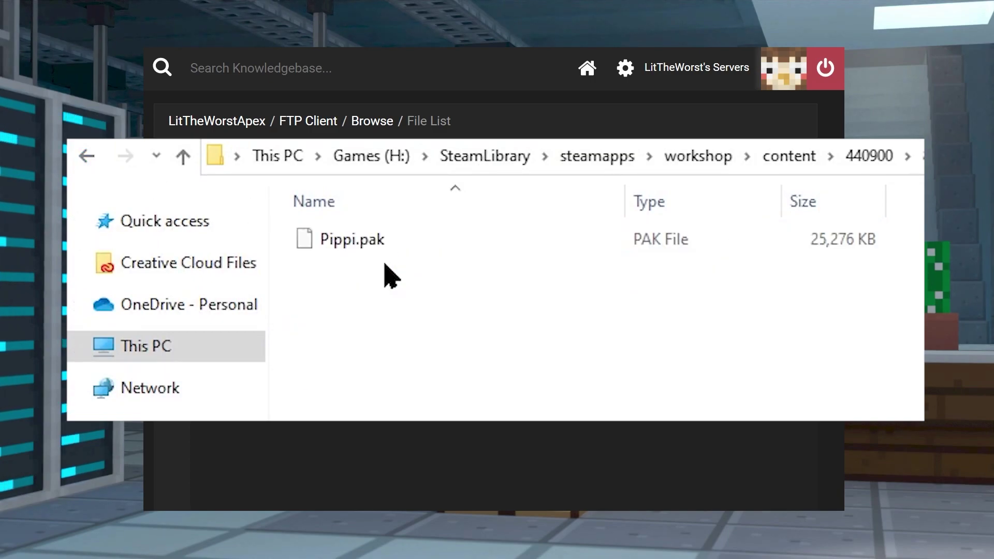
{"action": "right_click", "coordinate": [395, 250]}
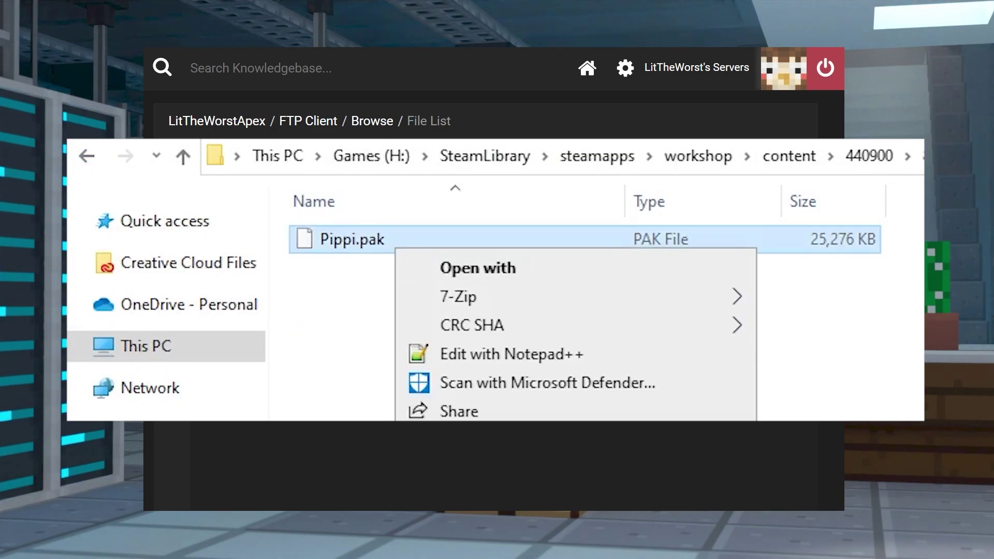
{"action": "key", "text": "F2"}
{"action": "left_click_drag", "start_coordinate": [412, 232], "coordinate": [275, 244]}
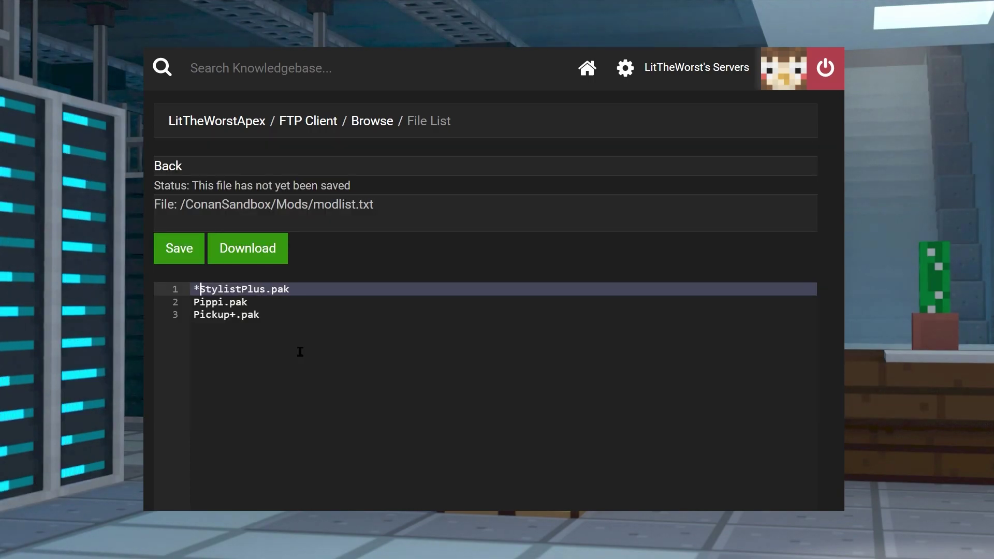
Step: Add an asterisk before the Pippi.pak and Pickup+.pak lines in modlist.txt
{"action": "key", "text": "Down"}
{"action": "type", "text": "*"}
{"action": "key", "text": "Down"}
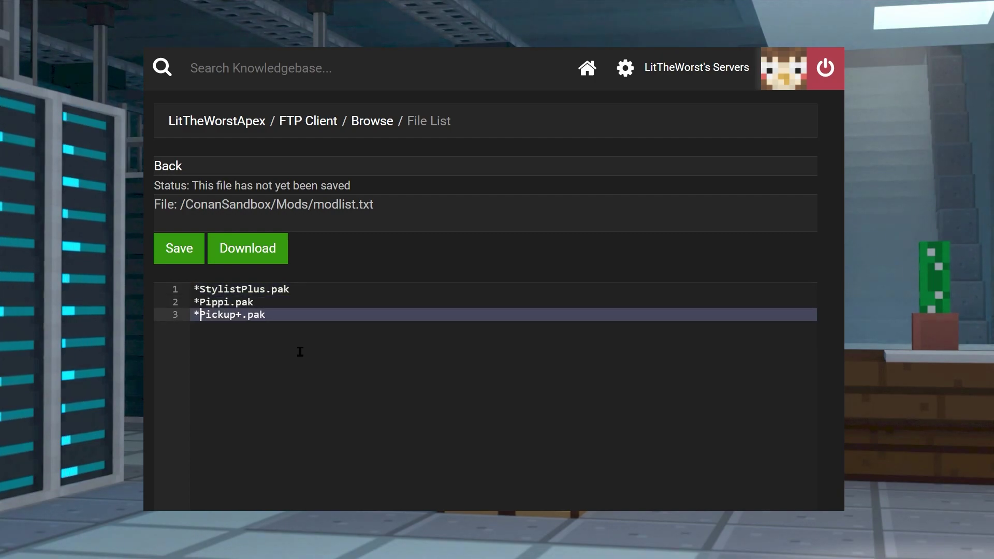
{"action": "left_click", "coordinate": [200, 315], "text": "shift"}
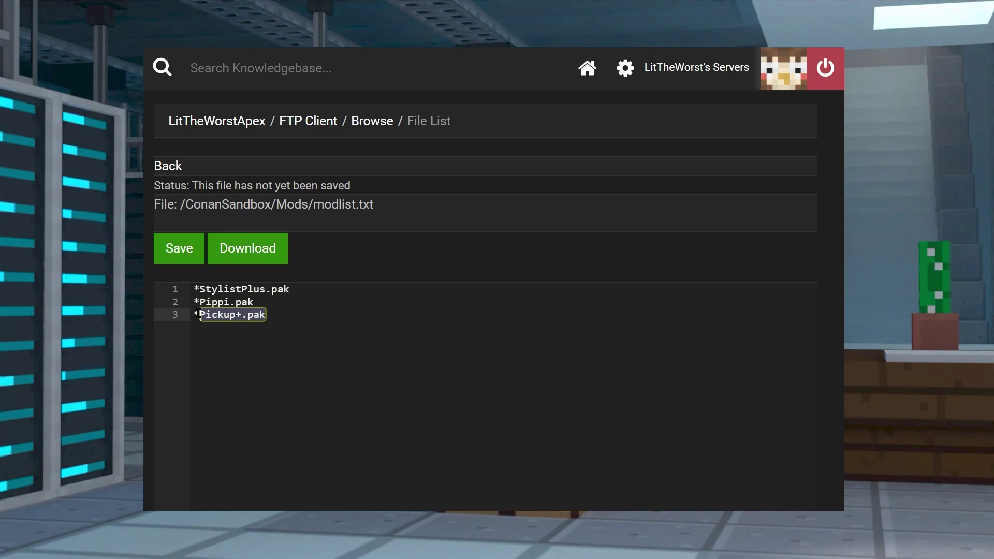
{"action": "left_click", "coordinate": [198, 314]}
{"action": "key", "text": "shift+Home"}
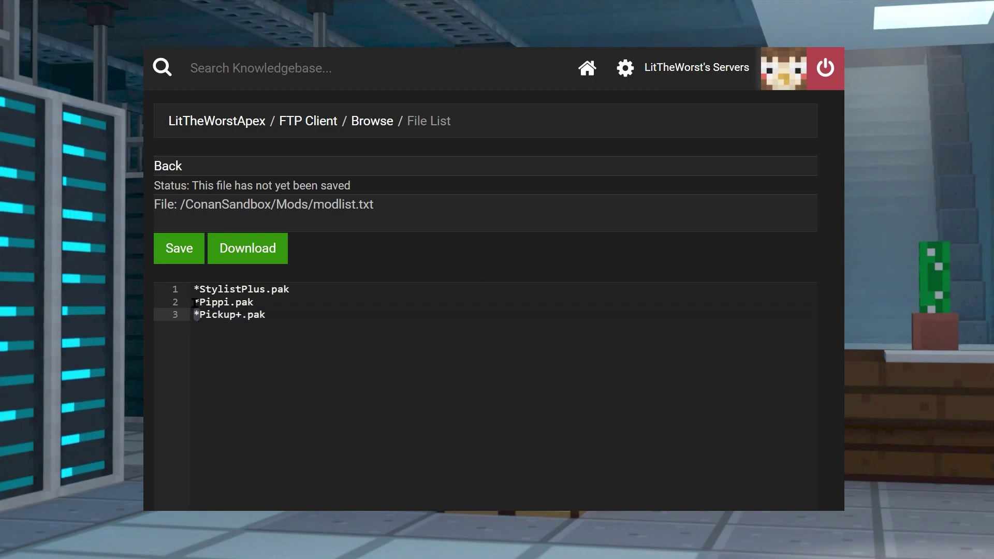
{"action": "left_click", "coordinate": [199, 303]}
Step: Review the three mod lines, save modlist.txt, and return to the server overview page
{"action": "left_click_drag", "start_coordinate": [304, 313], "coordinate": [187, 289]}
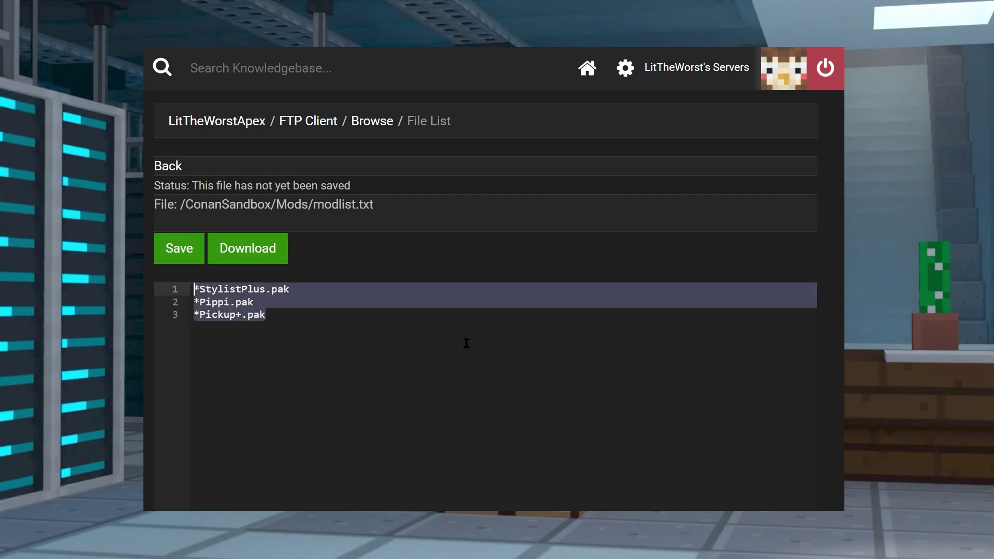
{"action": "left_click", "coordinate": [399, 316]}
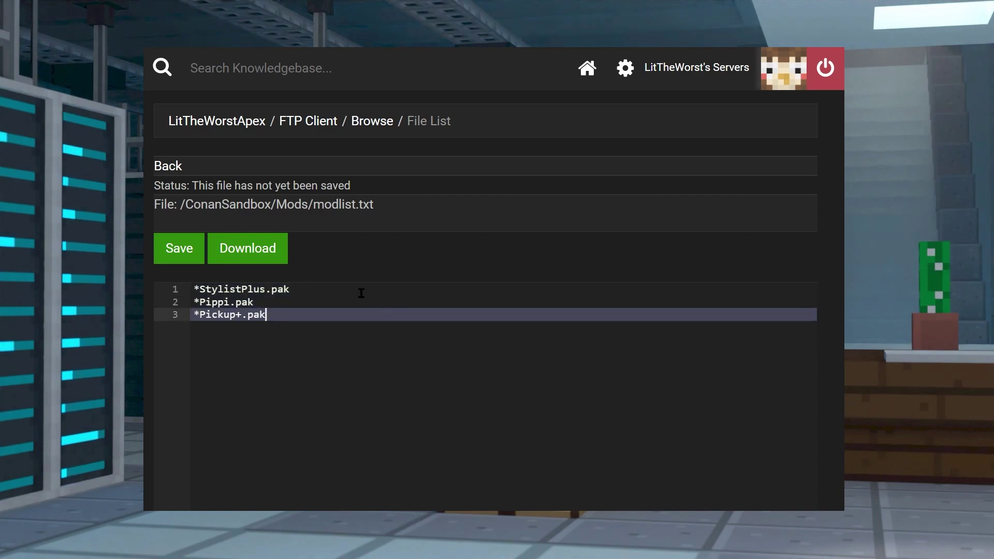
{"action": "left_click", "coordinate": [189, 256]}
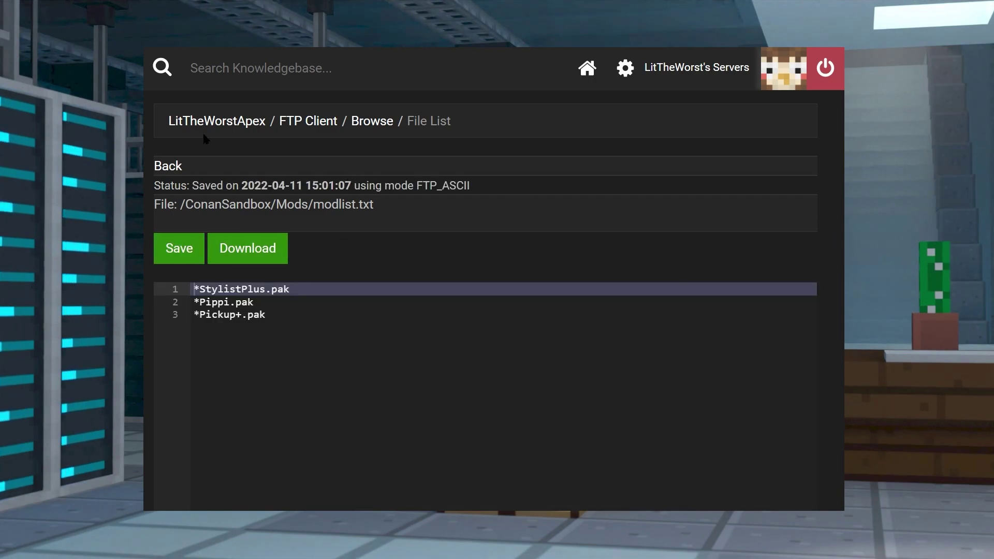
{"action": "left_click", "coordinate": [230, 125]}
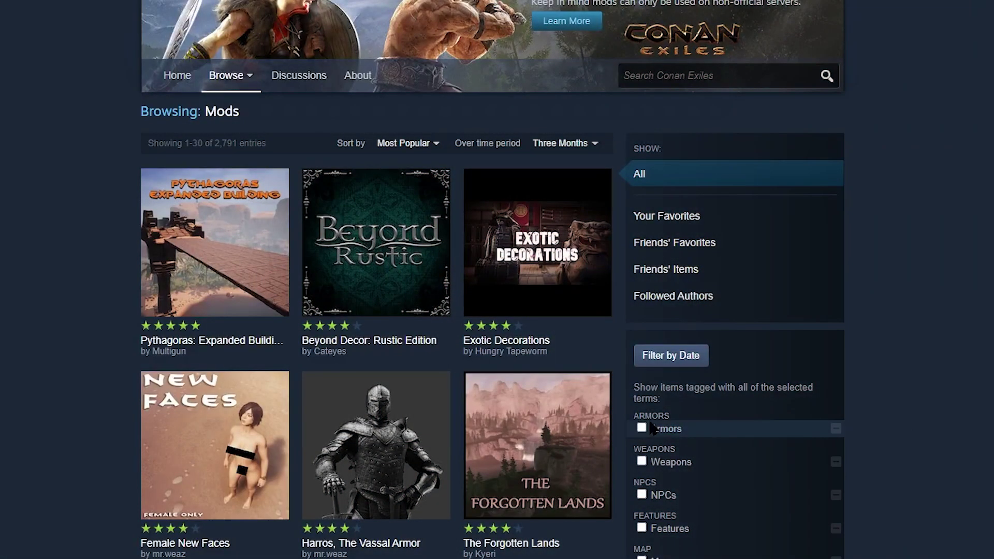
Step: Scroll through the popular Conan Exiles mods on the Steam Workshop browse page
{"action": "scroll", "coordinate": [655, 392], "scroll_direction": "down", "scroll_amount": 5}
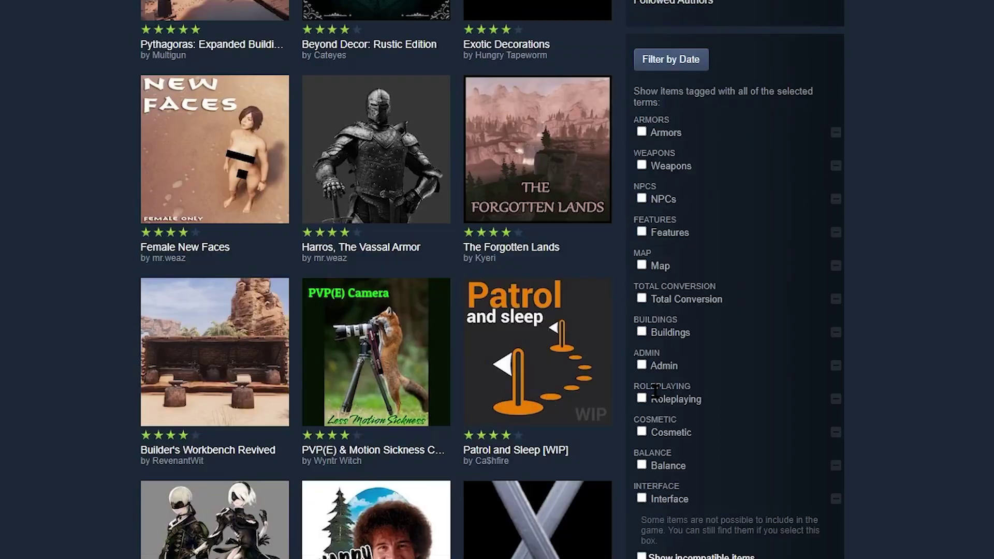
{"action": "scroll", "coordinate": [648, 392], "scroll_direction": "down", "scroll_amount": 4}
{"action": "scroll", "coordinate": [646, 391], "scroll_direction": "down", "scroll_amount": 3}
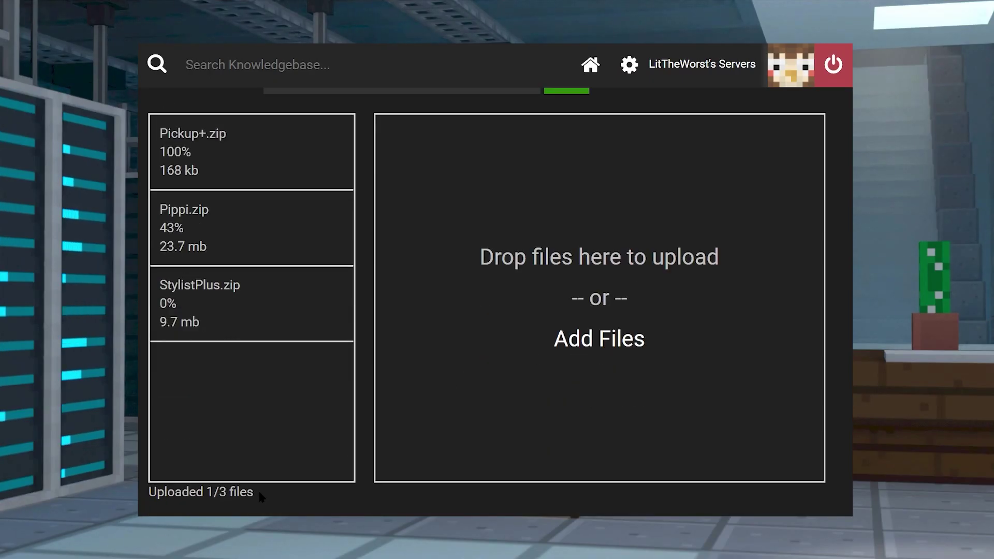
{"action": "left_click_drag", "start_coordinate": [600, 372], "coordinate": [153, 156]}
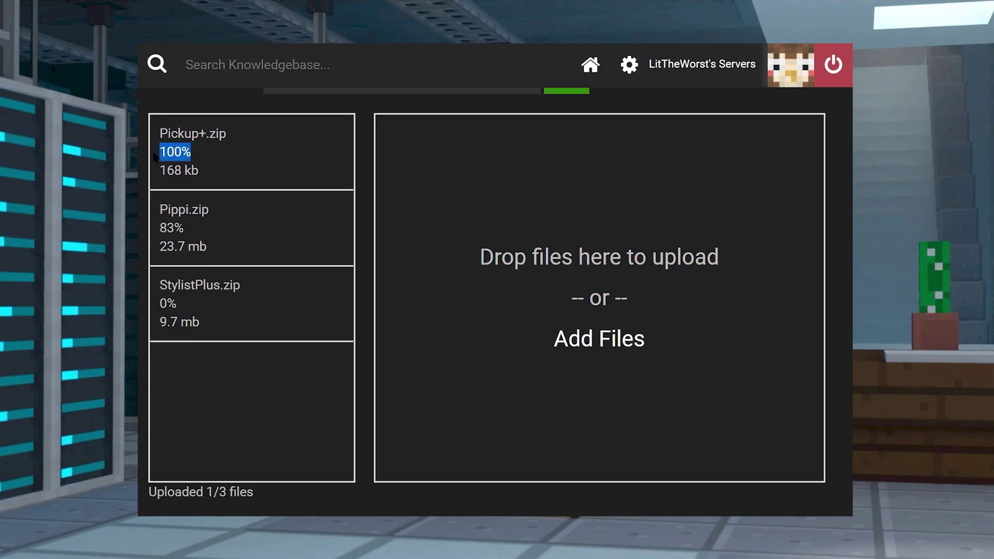
Step: Check that Pippi.zip reaches 100% and 'Uploaded 3/3 files' is shown
{"action": "left_click", "coordinate": [188, 222]}
{"action": "triple_click", "coordinate": [178, 232]}
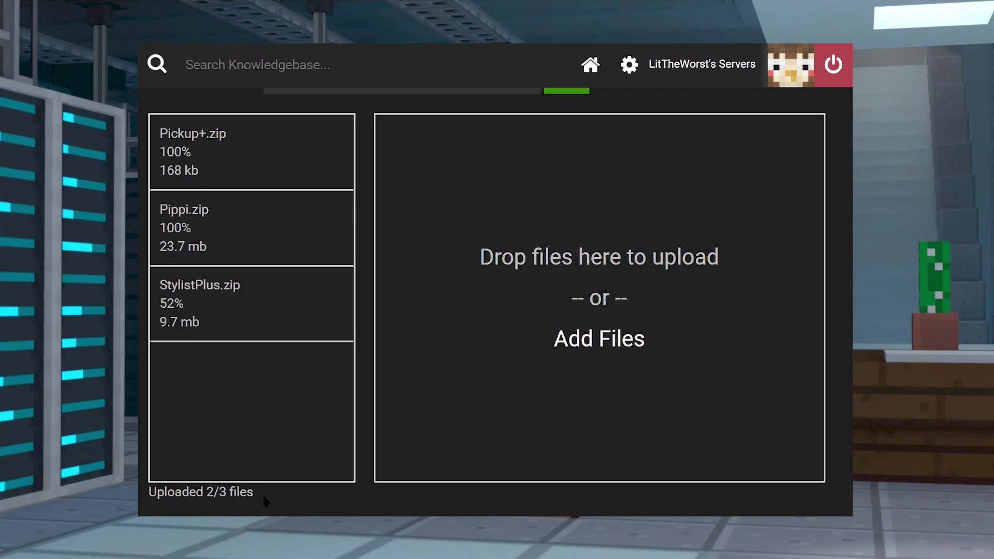
{"action": "left_click_drag", "start_coordinate": [150, 492], "coordinate": [203, 493]}
{"action": "left_click", "coordinate": [189, 490]}
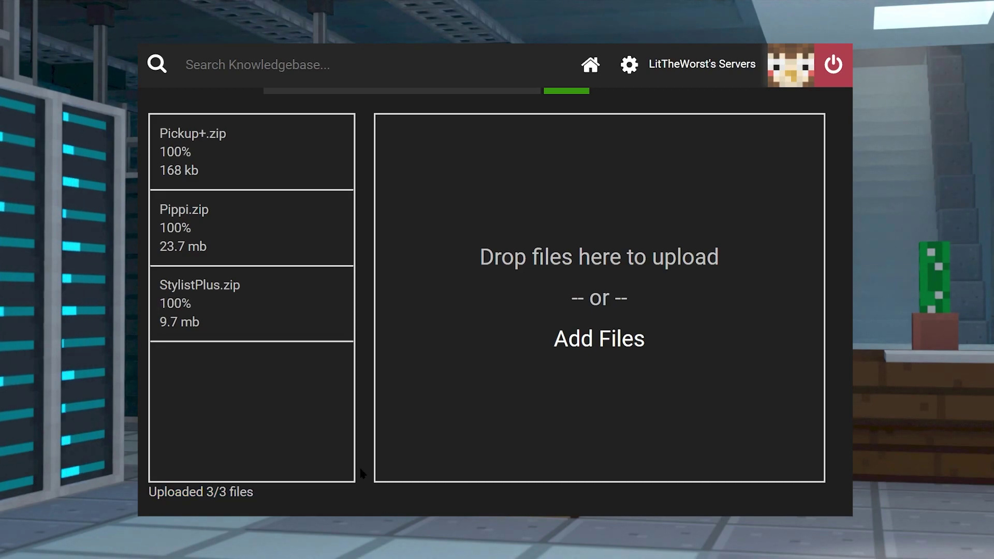
{"action": "scroll", "coordinate": [361, 473], "scroll_direction": "up", "scroll_amount": 2}
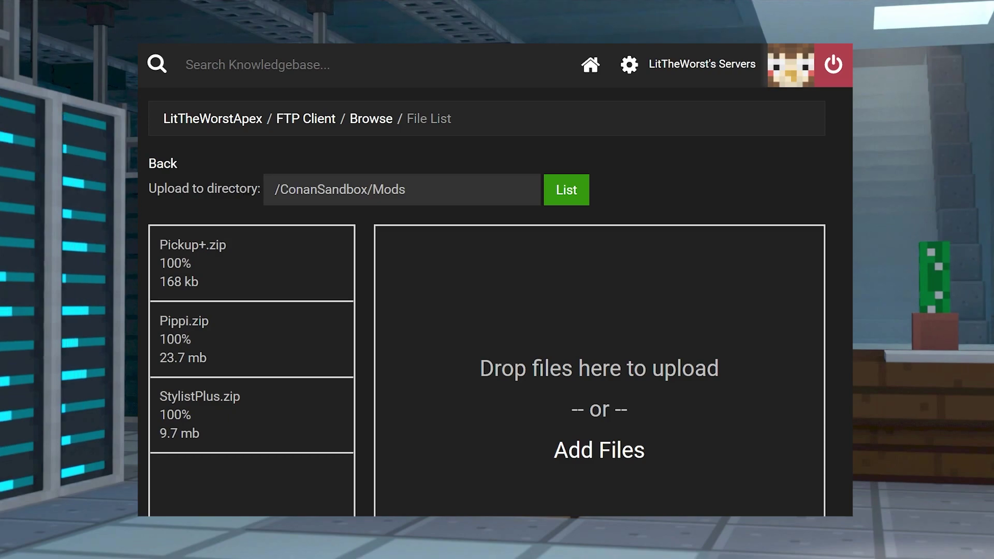